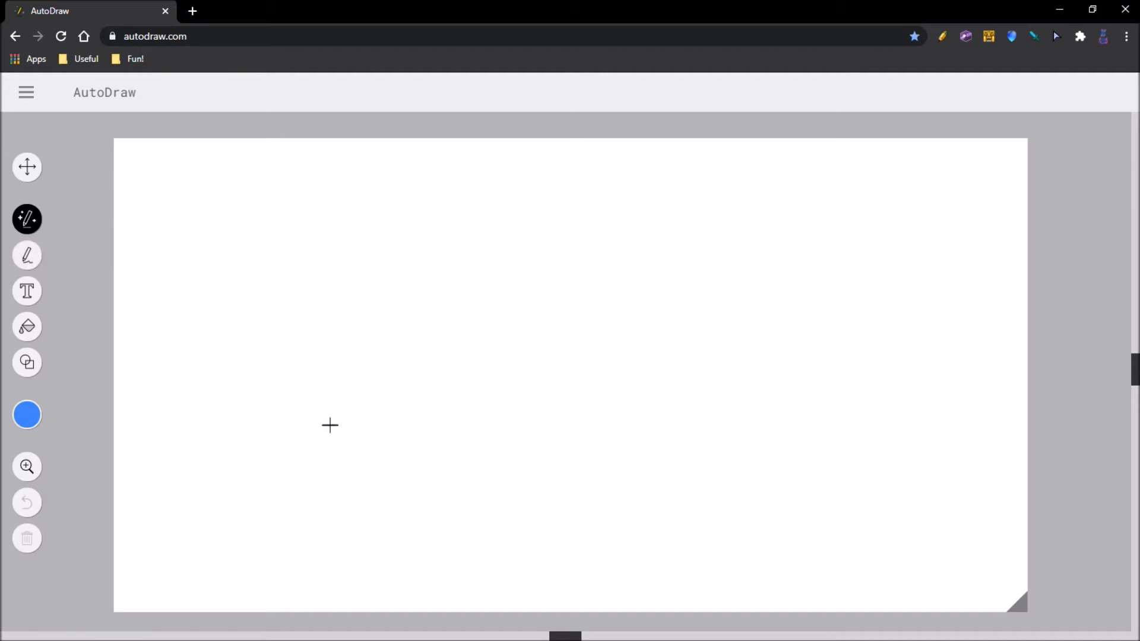
- Look through the available colour palettes and set the drawing colour to black
left_click(31, 410)
left_click(31, 418)
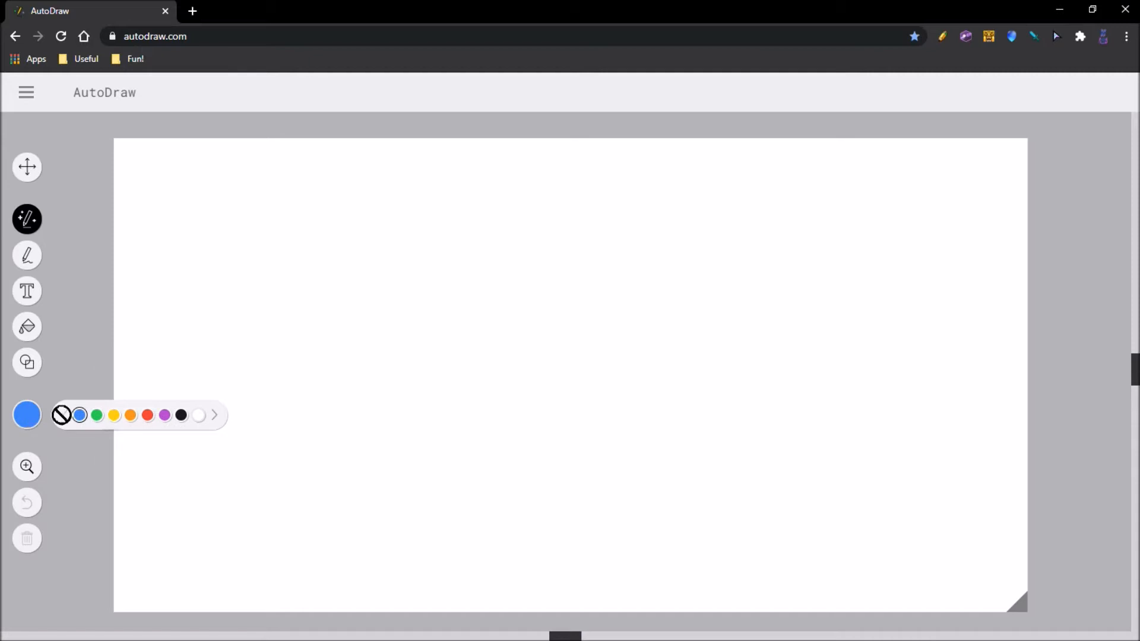
left_click(26, 415)
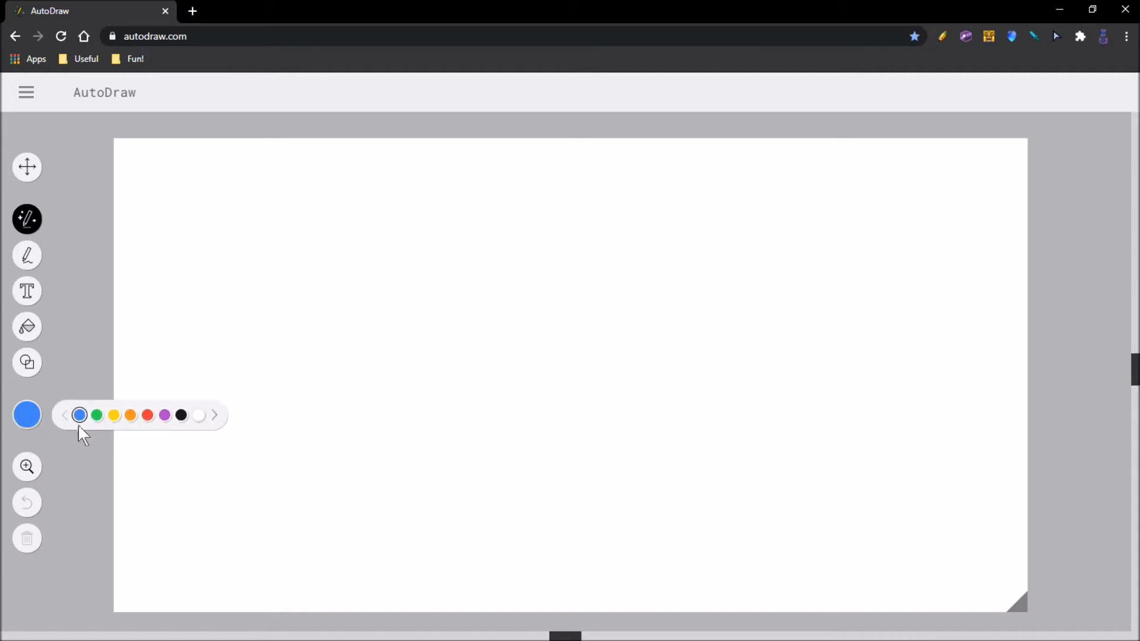
left_click(215, 416)
left_click(215, 415)
left_click(215, 415)
left_click(215, 416)
left_click(215, 416)
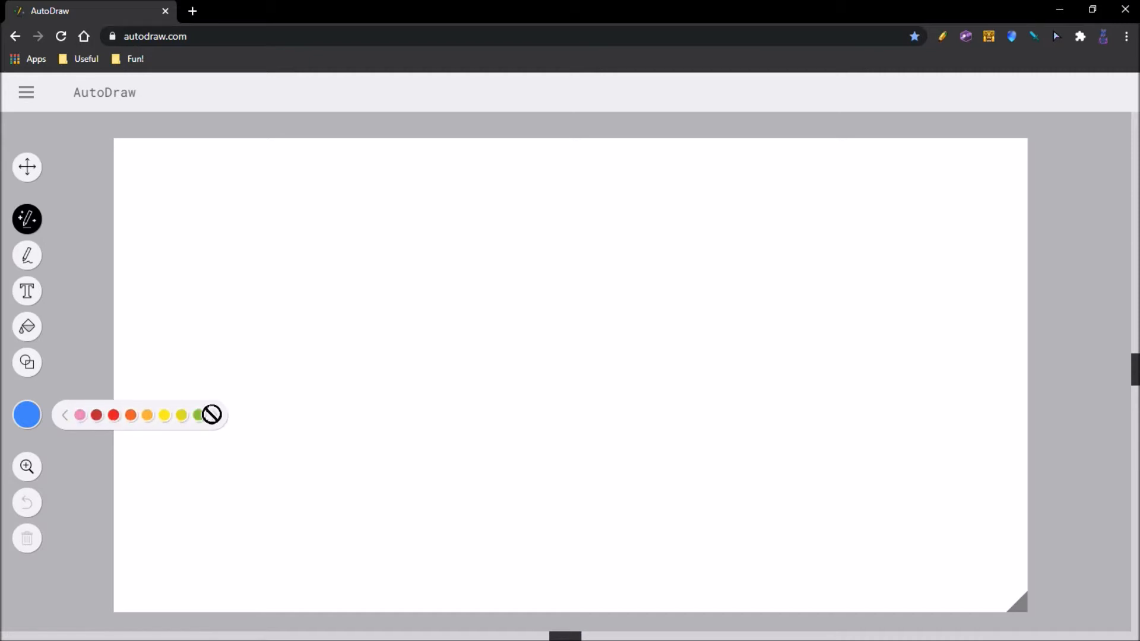
left_click(65, 417)
left_click(66, 418)
left_click(65, 417)
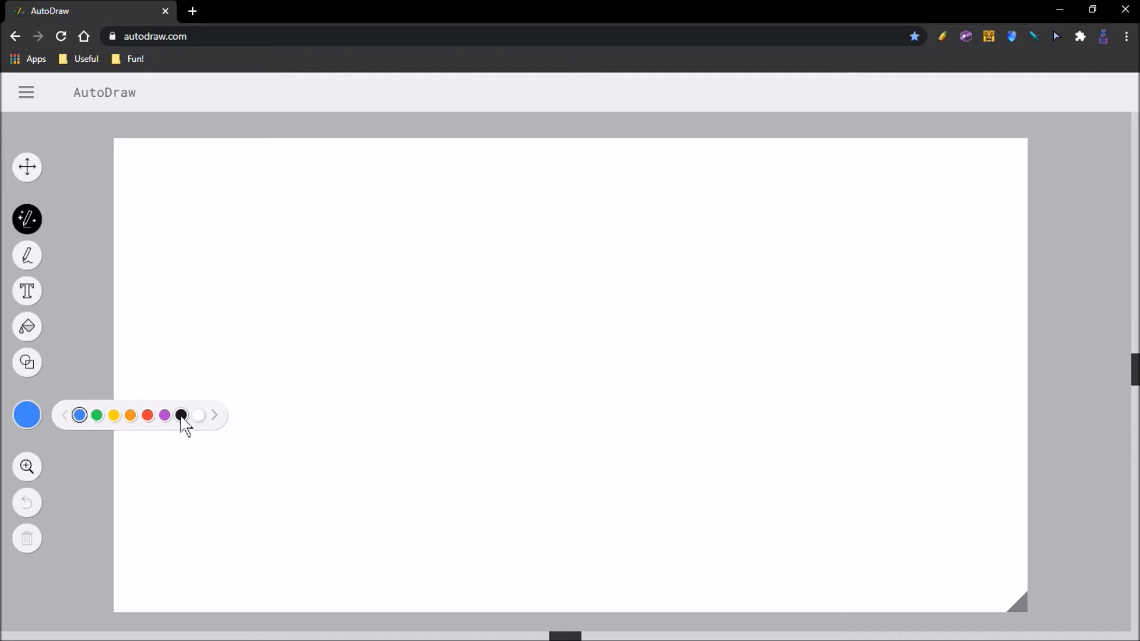
left_click(182, 417)
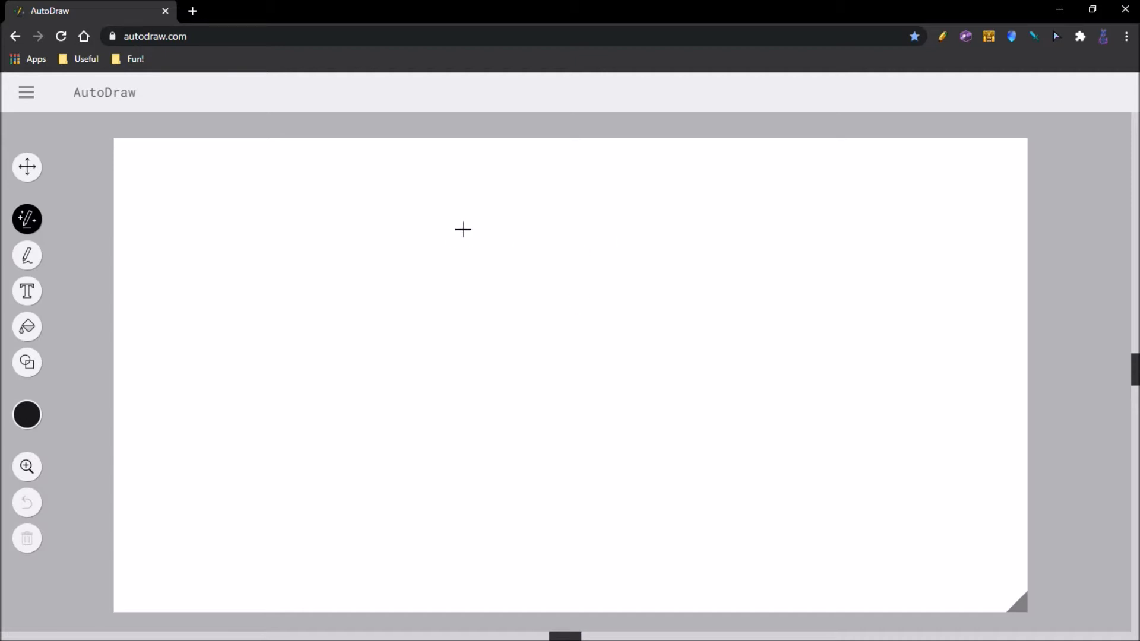
- Sketch a left-facing dinosaur outline with open jaws, an arm, a hind leg and a long tail using AutoDraw
mouse_move(463, 229)
left_mouse_down()
mouse_move(393, 230)
mouse_move(376, 258)
mouse_move(433, 287)
mouse_move(389, 335)
mouse_move(418, 342)
mouse_move(468, 309)
left_mouse_up()
mouse_move(462, 229)
left_mouse_down()
mouse_move(491, 234)
mouse_move(563, 302)
left_mouse_up()
mouse_move(470, 315)
left_mouse_down()
mouse_move(495, 368)
mouse_move(457, 405)
mouse_move(459, 436)
mouse_move(486, 412)
mouse_move(516, 408)
mouse_move(563, 441)
mouse_move(674, 474)
mouse_move(673, 508)
mouse_move(640, 575)
mouse_move(648, 591)
mouse_move(734, 579)
mouse_move(753, 539)
mouse_move(736, 471)
mouse_move(750, 431)
mouse_move(892, 464)
mouse_move(983, 430)
mouse_move(1032, 375)
mouse_move(1029, 361)
mouse_move(1015, 392)
mouse_move(945, 416)
mouse_move(703, 365)
mouse_move(605, 333)
mouse_move(565, 307)
left_mouse_up()
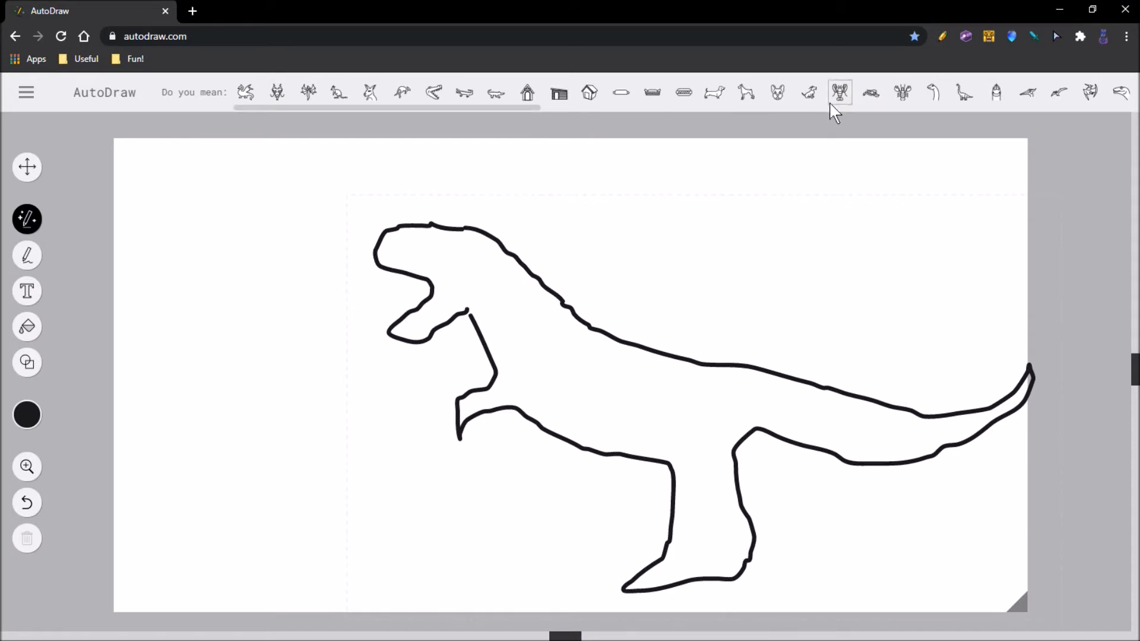
- Try the suggested winged dragon, T. rex head and raptor drawings in place of the sketch, and undo back to a blank canvas
left_click(247, 96)
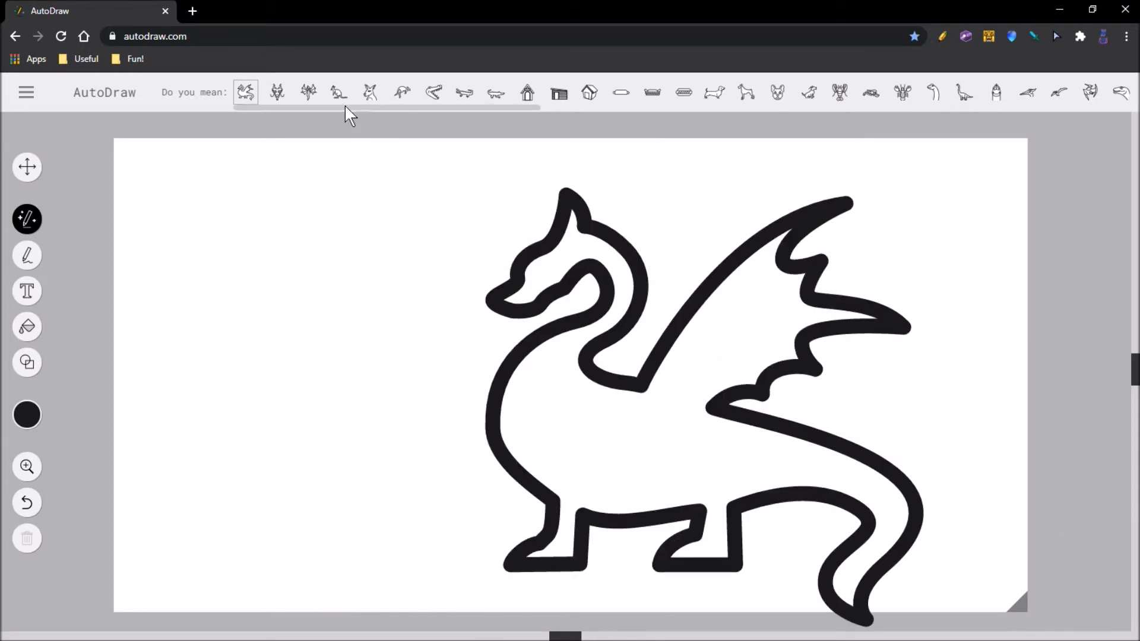
left_click_drag(346, 106, 621, 138)
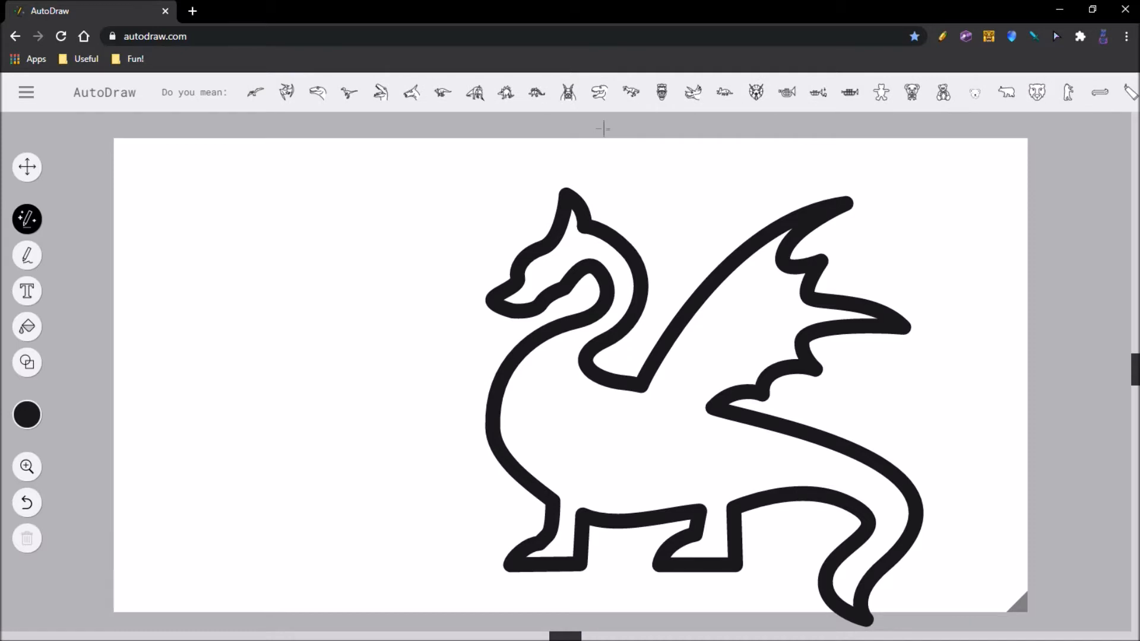
left_click_drag(711, 110, 750, 141)
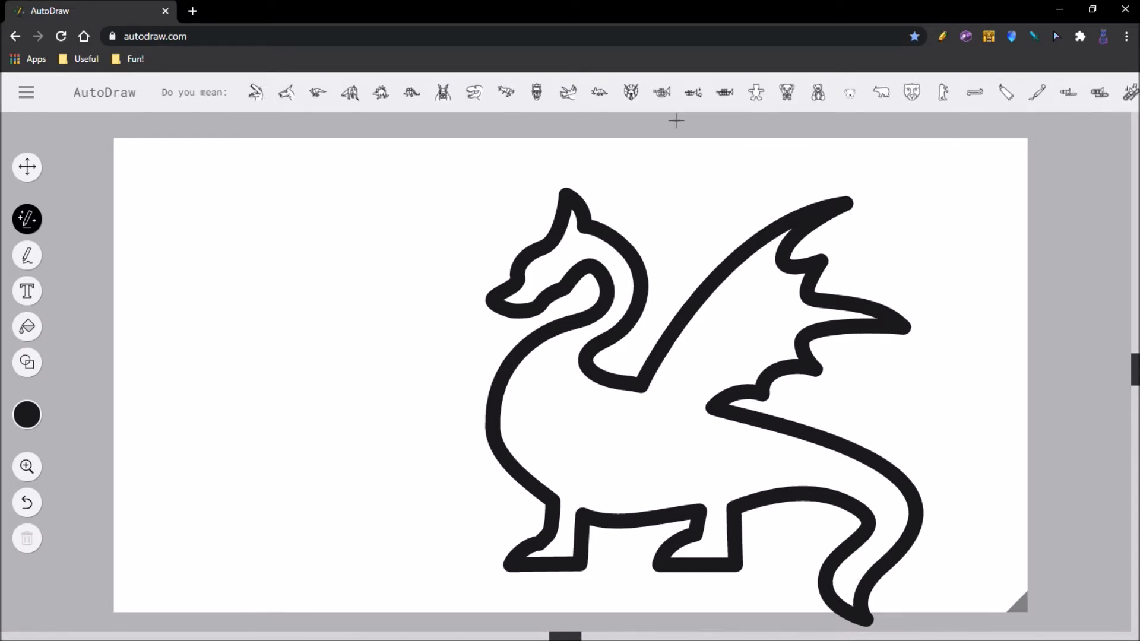
left_click(481, 103)
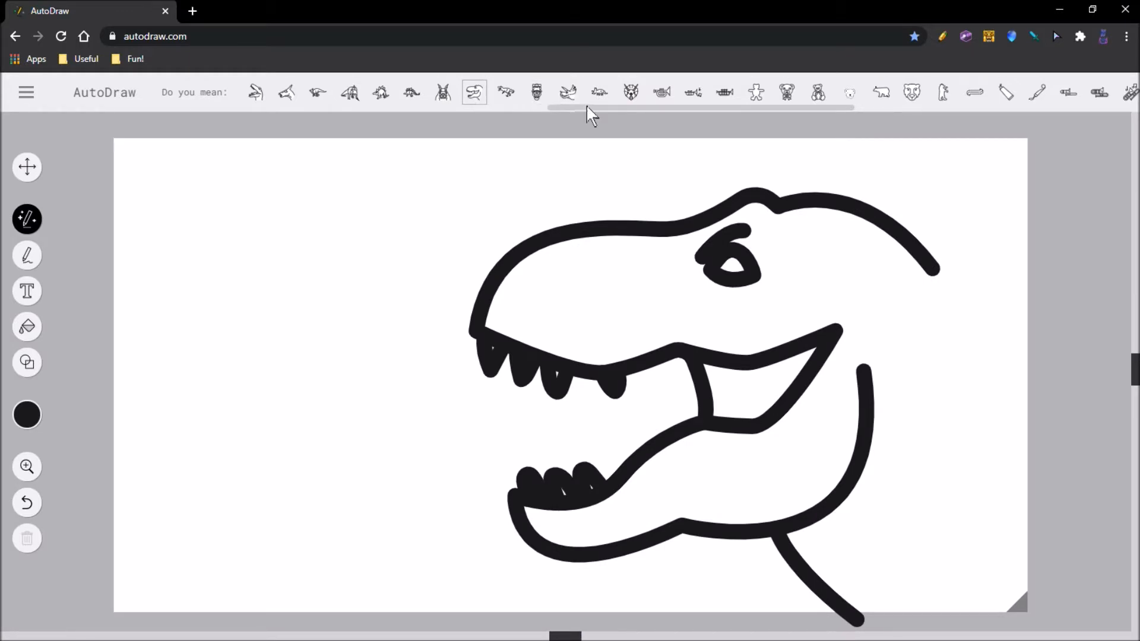
left_click_drag(583, 108, 533, 105)
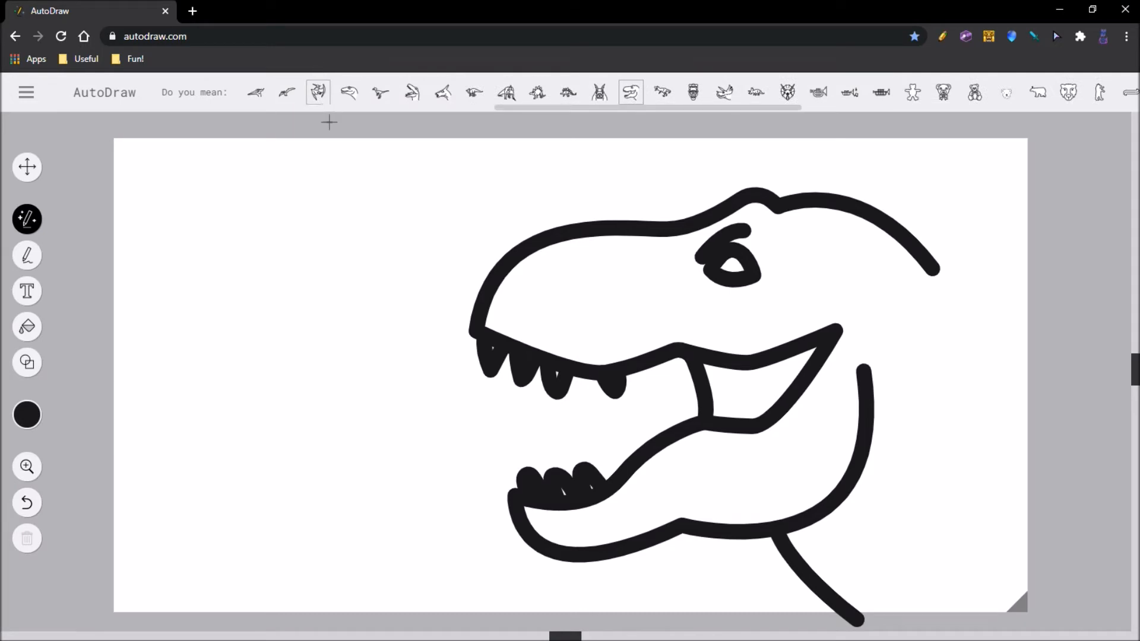
left_click(374, 100)
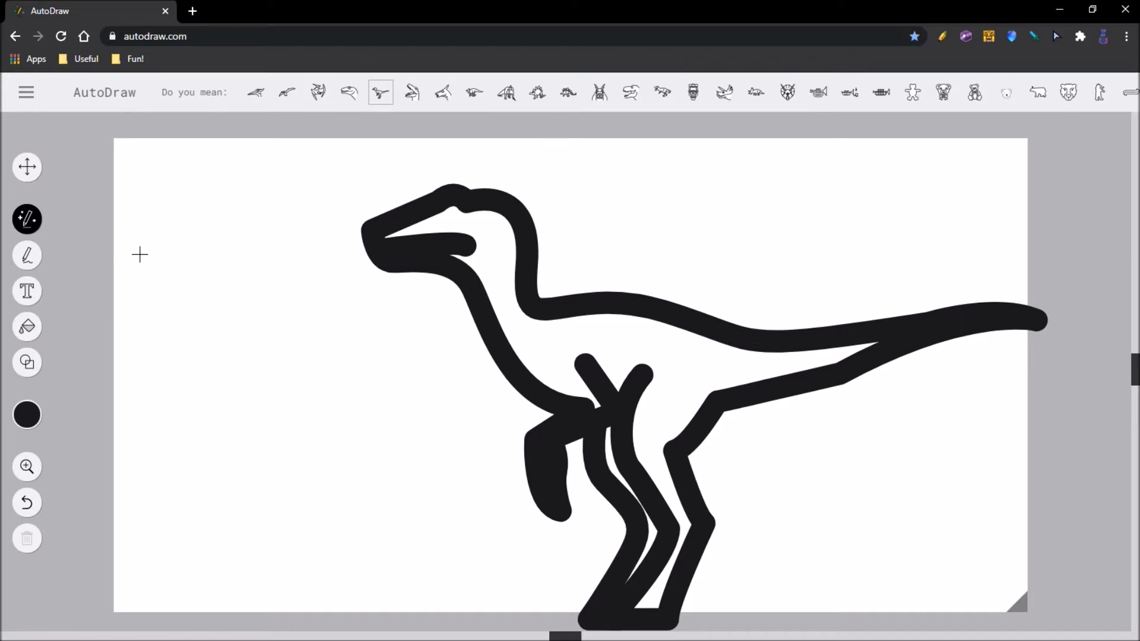
key("ctrl+z")
key("ctrl+z")
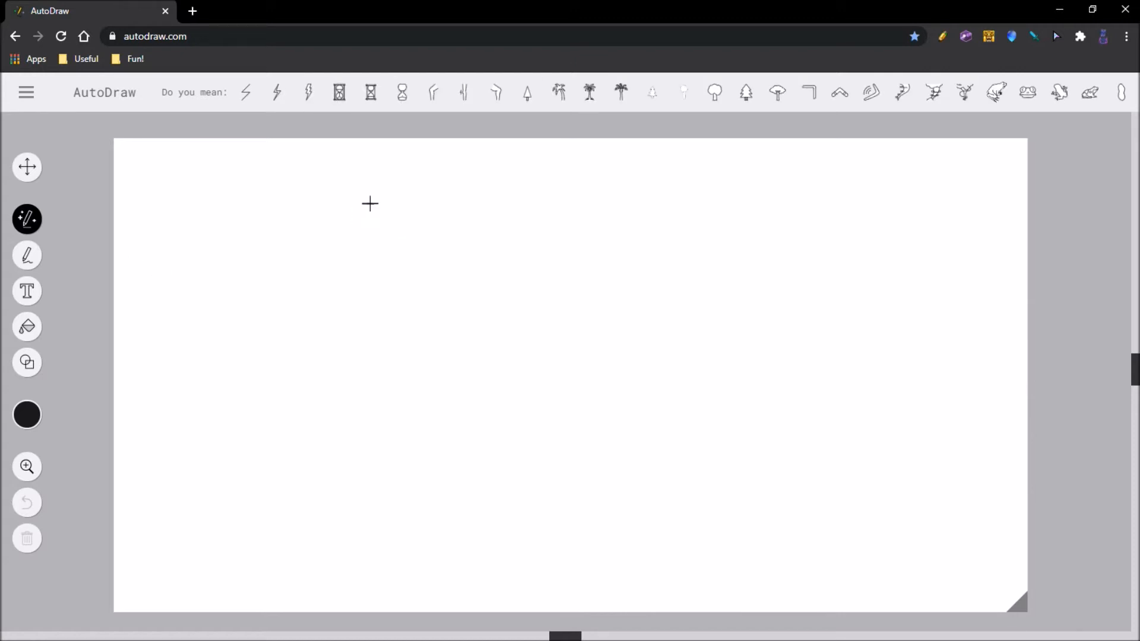
- Sketch a new left-facing dinosaur's open-jawed head, neck, arm, belly and hind leg with AutoDraw
mouse_move(364, 204)
left_mouse_down()
mouse_move(316, 200)
mouse_move(285, 218)
mouse_move(289, 255)
mouse_move(342, 270)
mouse_move(350, 287)
mouse_move(314, 320)
mouse_move(335, 331)
mouse_move(393, 289)
left_mouse_up()
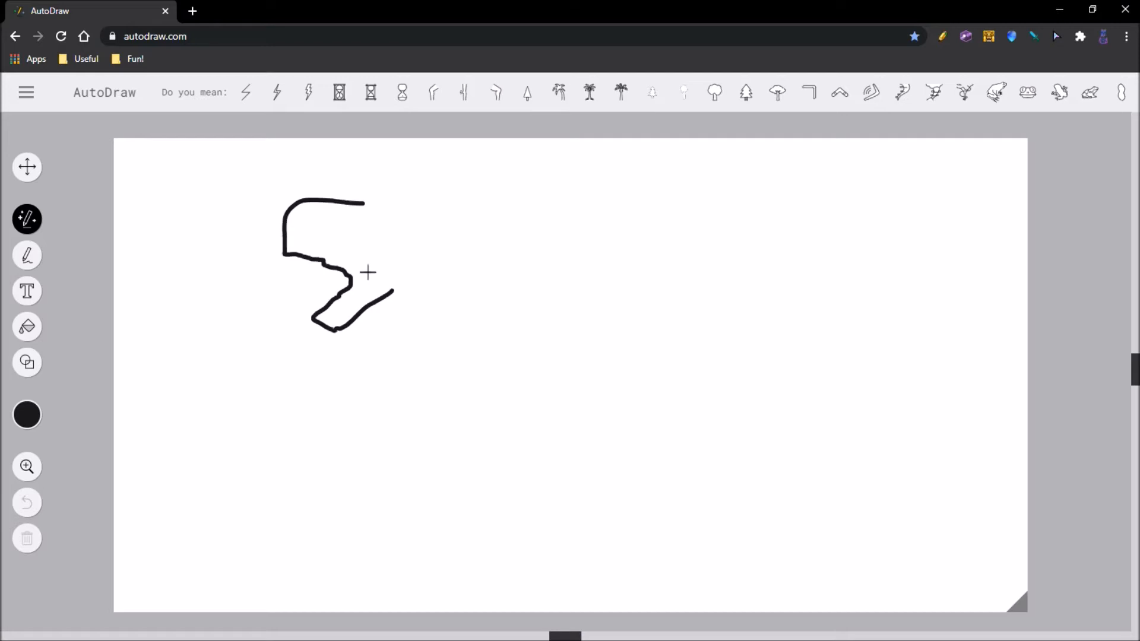
left_click_drag(368, 204, 470, 294)
mouse_move(386, 300)
left_mouse_down()
mouse_move(398, 360)
mouse_move(363, 408)
mouse_move(367, 453)
mouse_move(378, 423)
mouse_move(385, 448)
mouse_move(392, 403)
mouse_move(422, 393)
mouse_move(510, 459)
mouse_move(594, 452)
left_mouse_up()
mouse_move(579, 412)
left_mouse_down()
mouse_move(616, 491)
mouse_move(594, 525)
left_mouse_up()
mouse_move(681, 406)
left_mouse_down()
mouse_move(676, 465)
mouse_move(638, 531)
mouse_move(596, 531)
mouse_move(544, 555)
mouse_move(588, 540)
mouse_move(571, 567)
mouse_move(582, 570)
mouse_move(600, 542)
mouse_move(612, 570)
mouse_move(603, 582)
mouse_move(645, 547)
mouse_move(645, 512)
left_mouse_up()
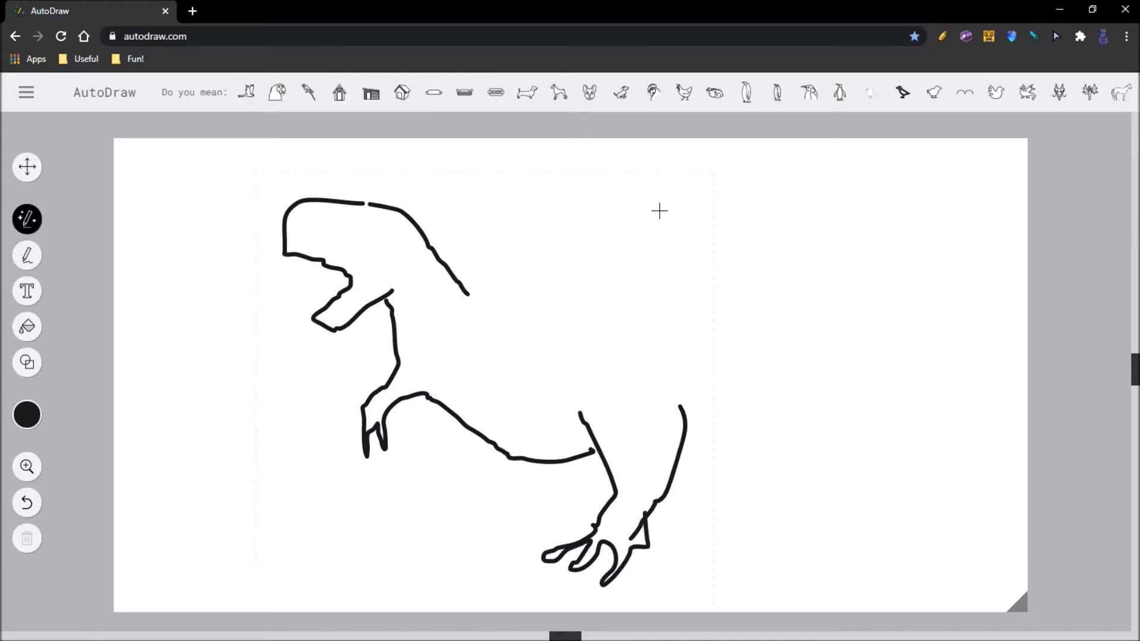
- Redraw the foot with three toes and complete the sketch with the back, raised tail, eye and nostril
key("ctrl+z")
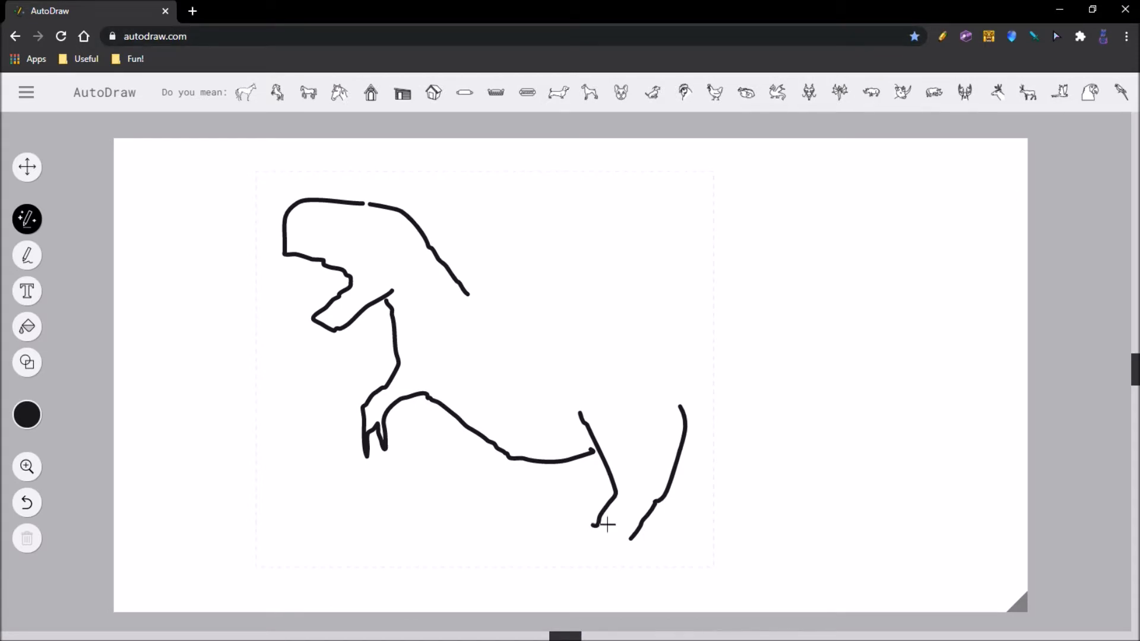
mouse_move(598, 524)
left_mouse_down()
mouse_move(549, 571)
mouse_move(571, 574)
mouse_move(594, 555)
mouse_move(588, 577)
mouse_move(607, 585)
mouse_move(625, 563)
mouse_move(633, 595)
mouse_move(651, 571)
mouse_move(635, 534)
left_mouse_up()
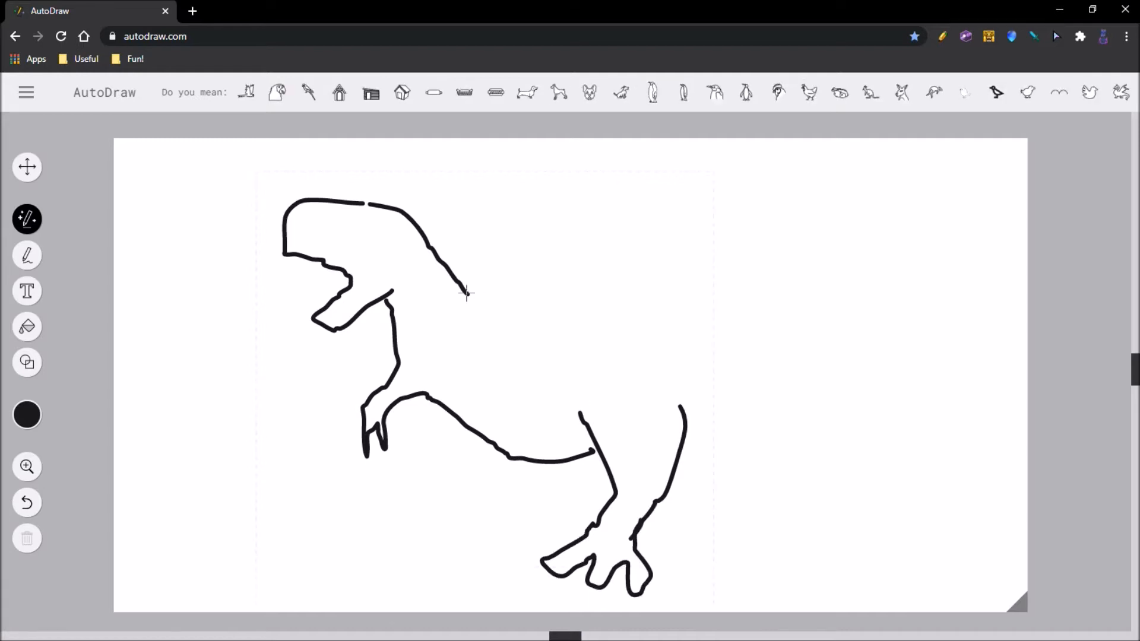
mouse_move(475, 295)
left_mouse_down()
mouse_move(709, 368)
mouse_move(839, 357)
mouse_move(869, 317)
mouse_move(879, 240)
mouse_move(899, 278)
mouse_move(900, 326)
mouse_move(876, 365)
mouse_move(683, 435)
left_mouse_up()
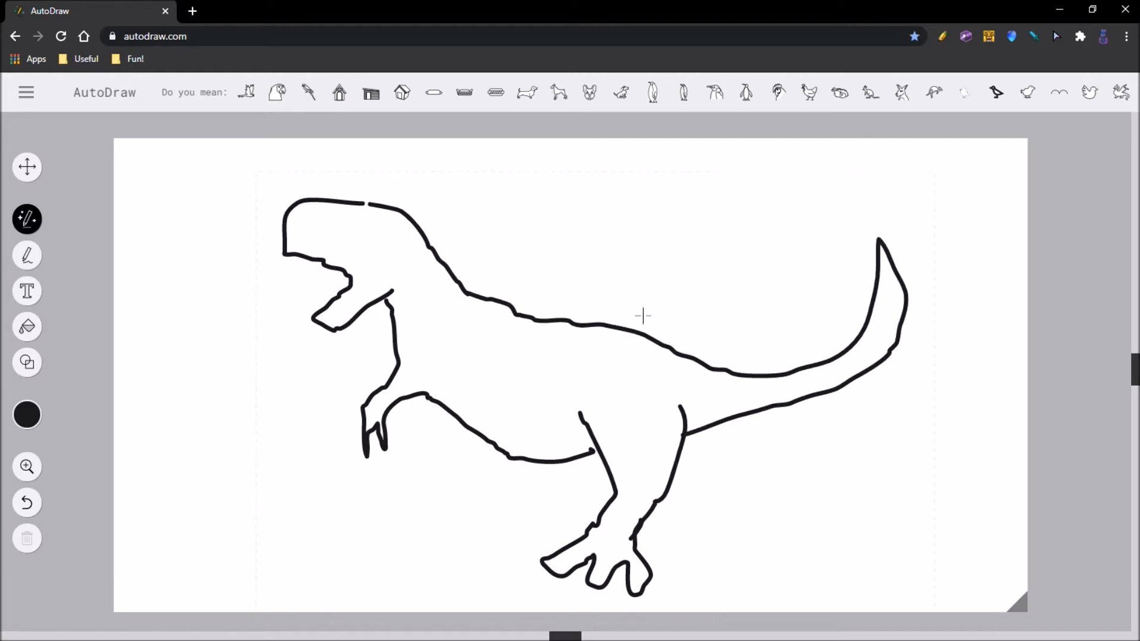
mouse_move(358, 244)
left_mouse_down()
mouse_move(370, 249)
mouse_move(357, 253)
left_mouse_up()
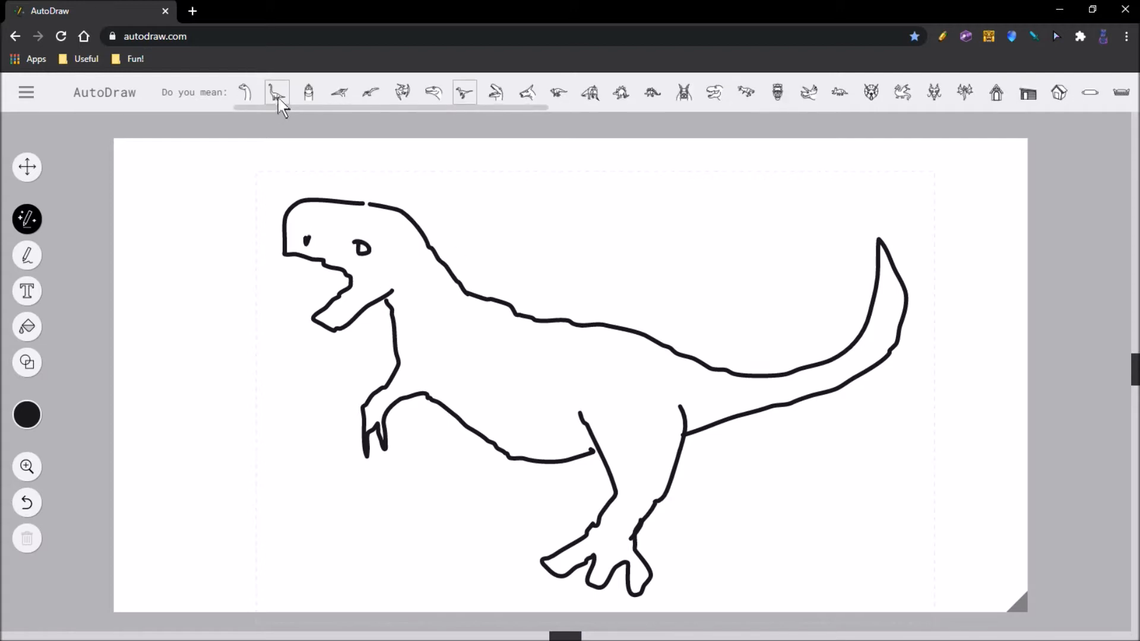
- Preview the suggested long-necked dinosaur head and replace the sketch with the suggested full-body T. rex drawing
left_click(245, 95)
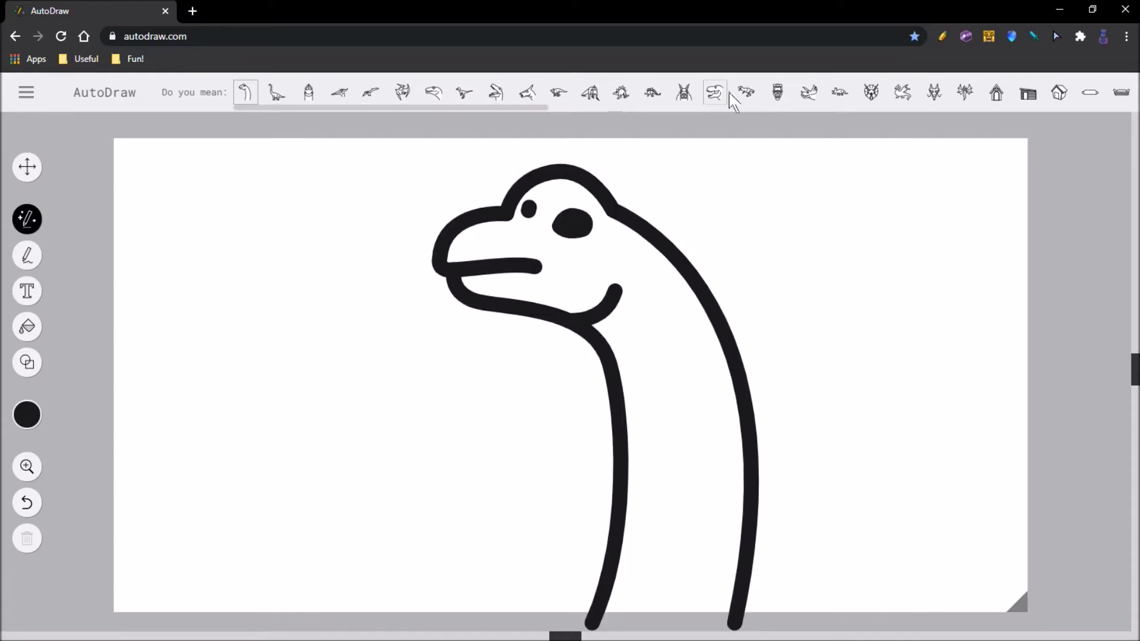
left_click(748, 98)
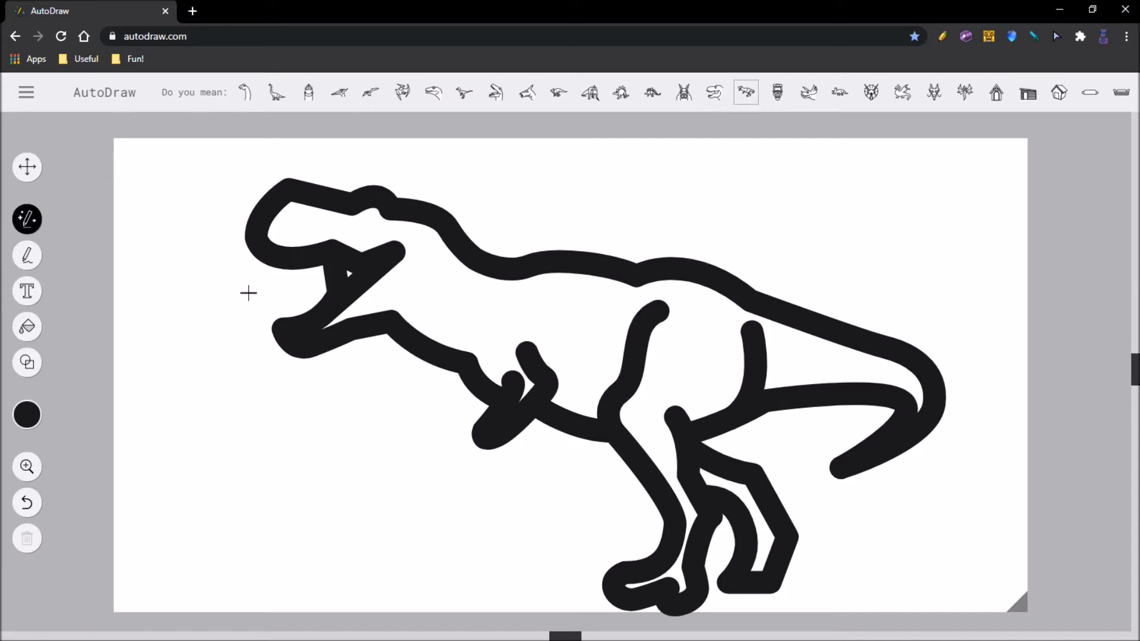
- Fill the T. rex's body with brown
left_click(30, 328)
left_click(27, 415)
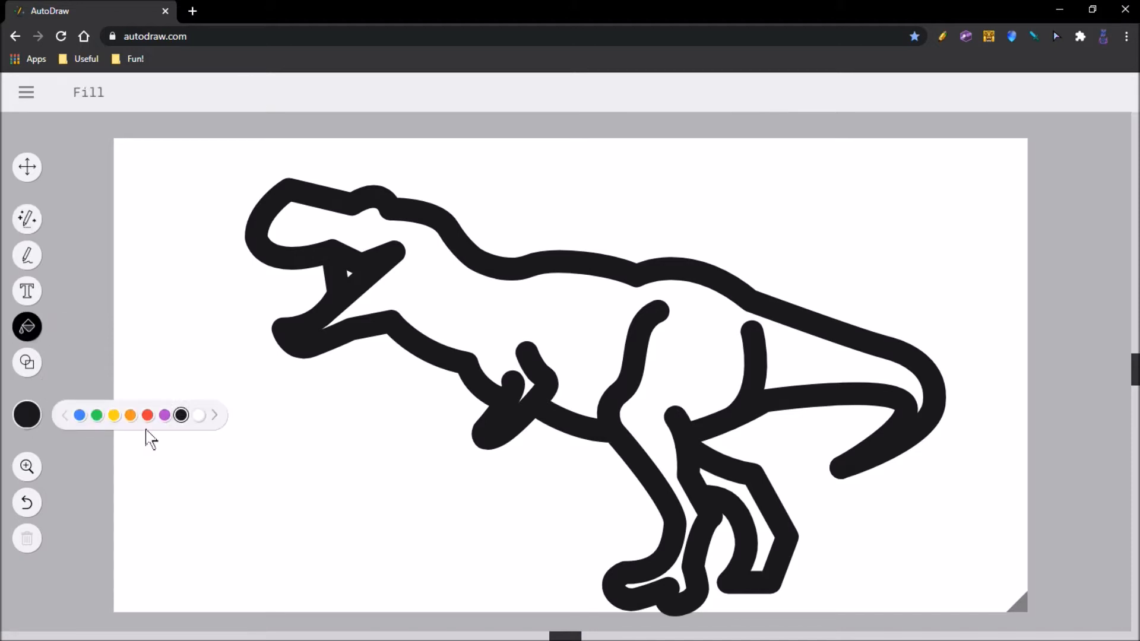
left_click(215, 416)
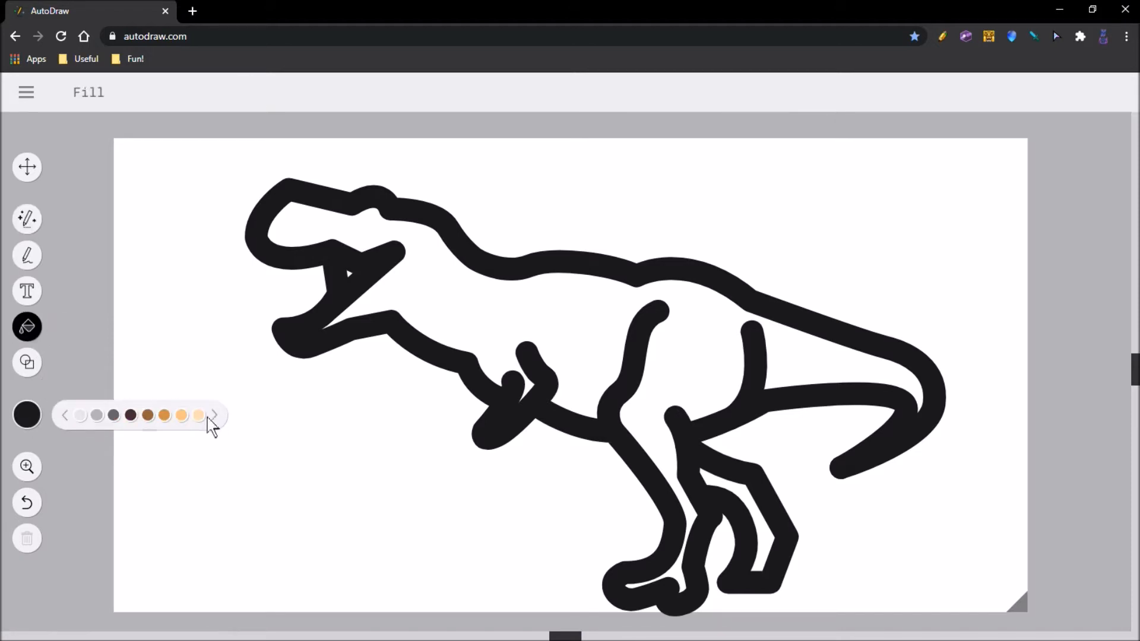
left_click(148, 415)
left_click(457, 299)
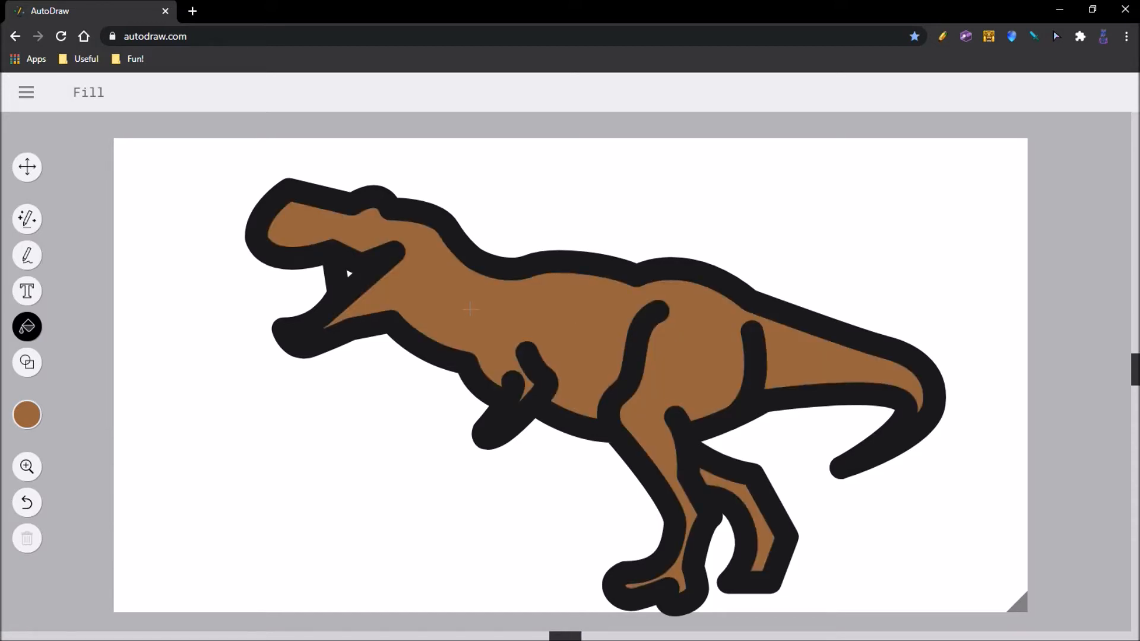
- Fill the small gap inside the T. rex's mouth with red
left_click(27, 415)
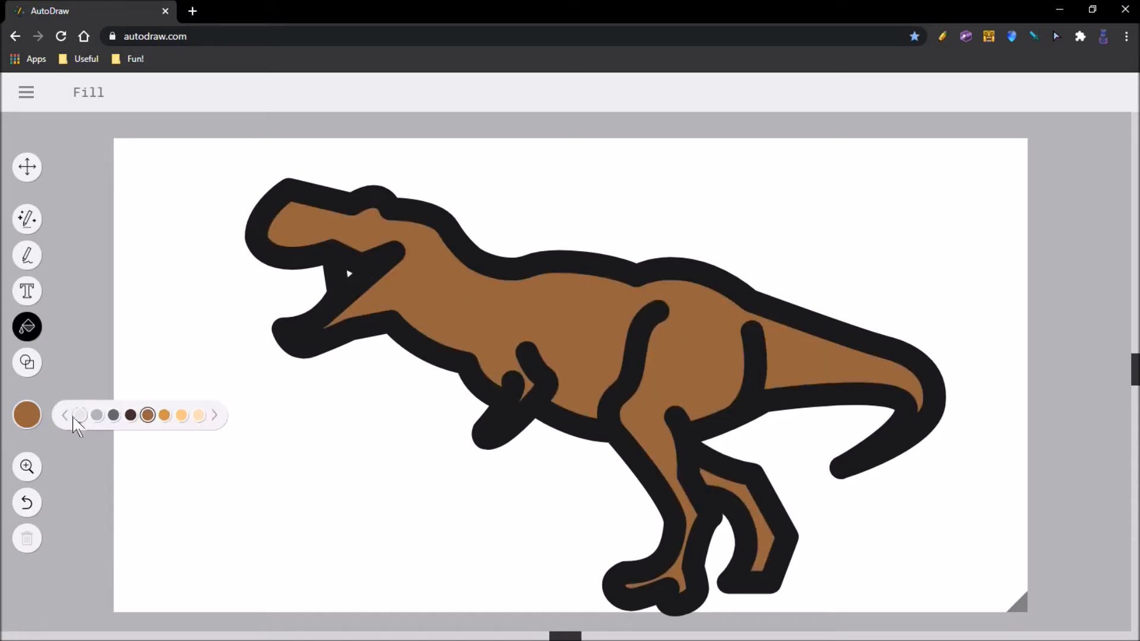
left_click(64, 415)
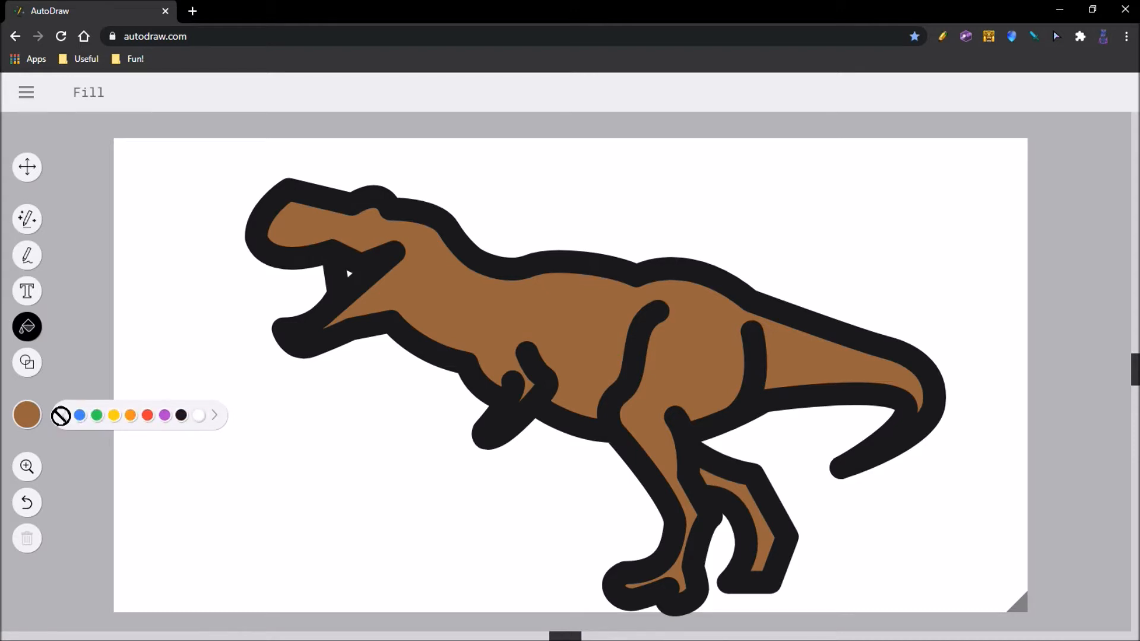
left_click(147, 415)
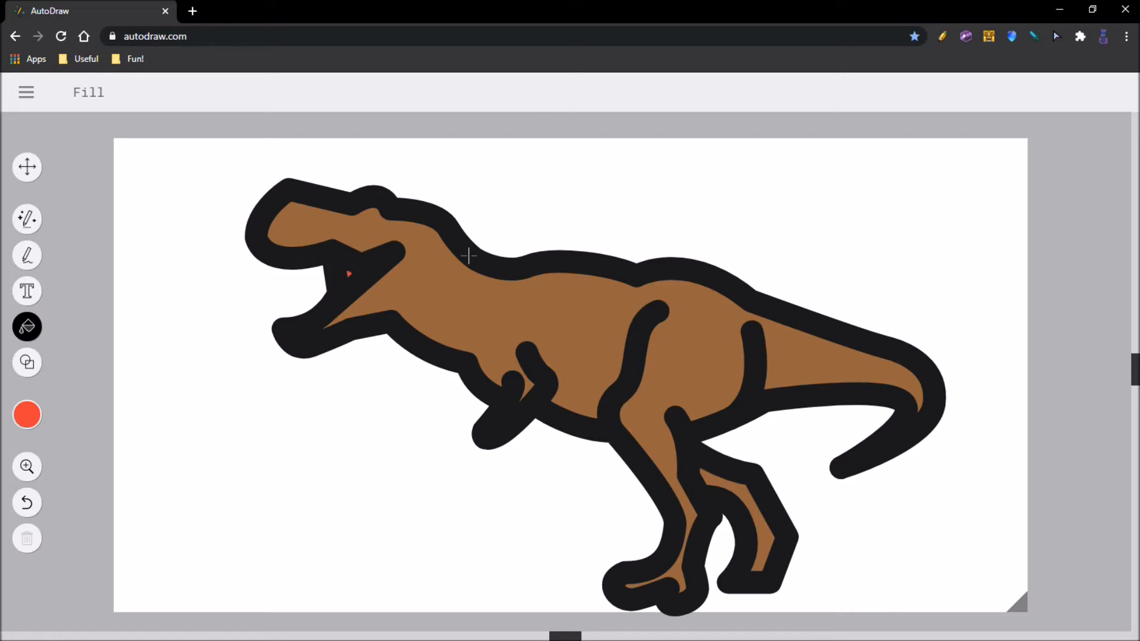
- Draw a small black eye on the T. rex's head freehand with a slightly thicker brush
left_click(29, 221)
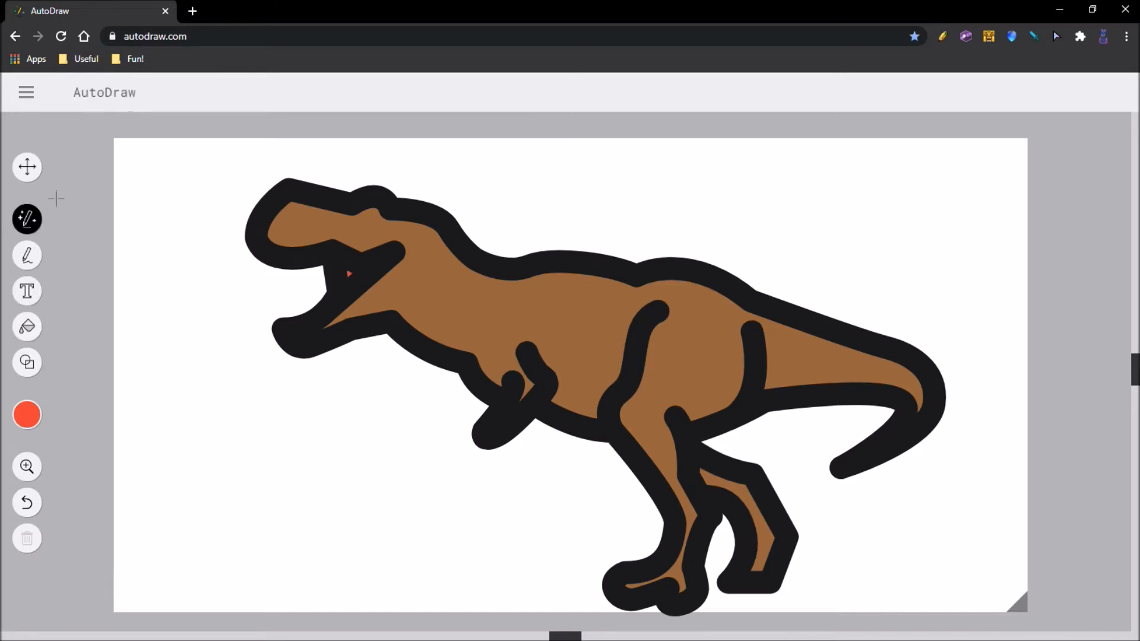
left_click(29, 255)
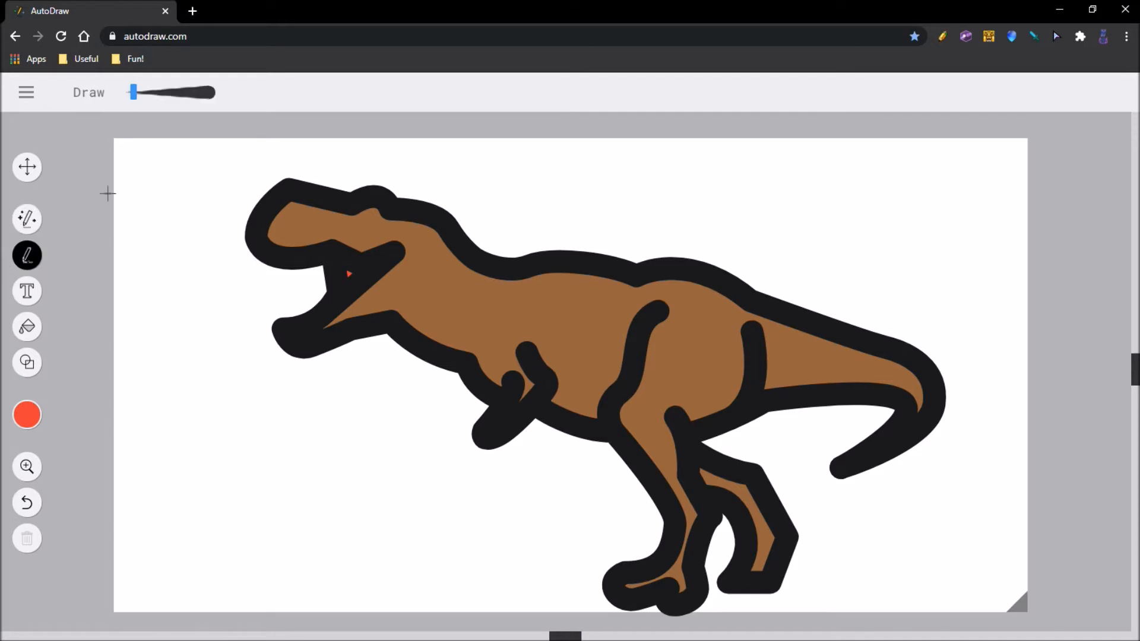
left_click(149, 93)
left_click(27, 414)
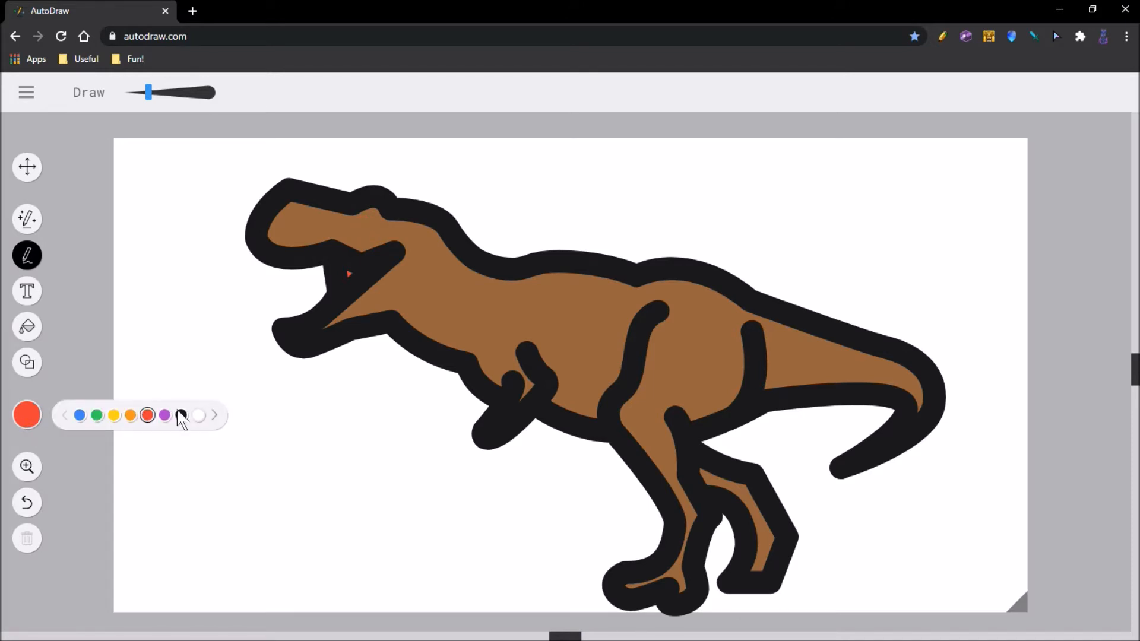
left_click(181, 415)
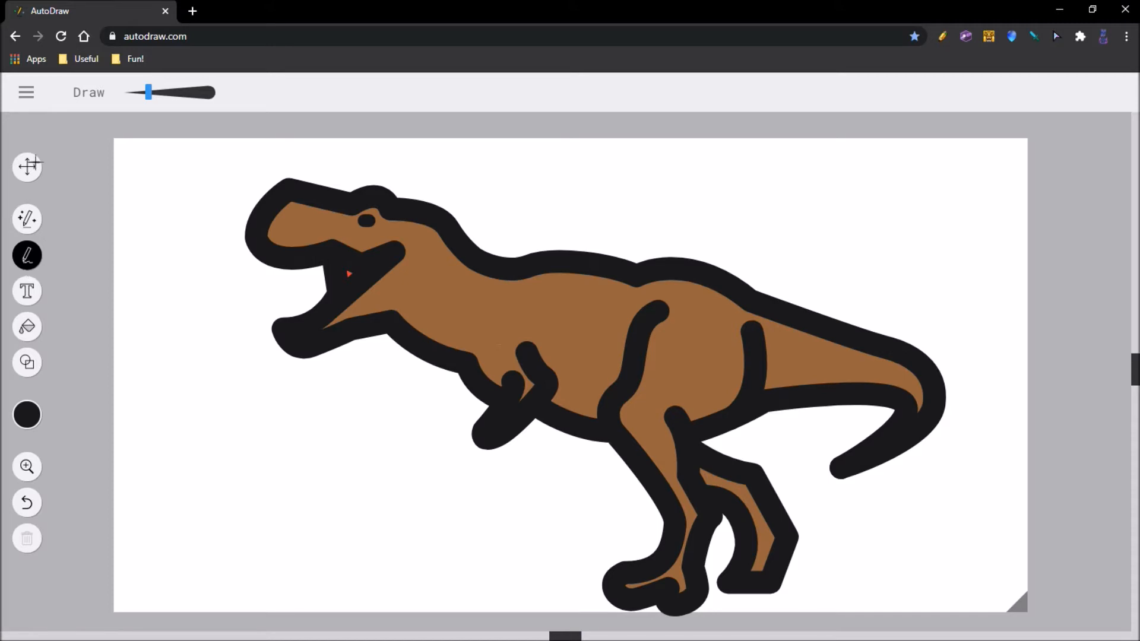
- Box-select the whole T. rex drawing, nudge it slightly and clear the selection
left_click(27, 167)
left_click_drag(183, 170, 975, 626)
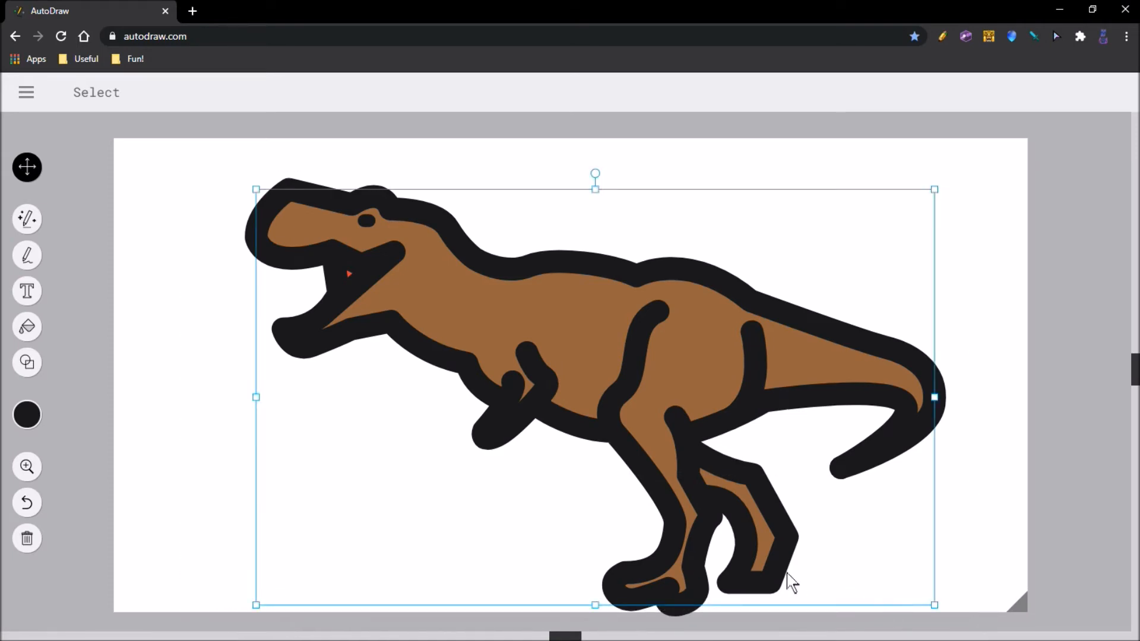
left_click_drag(781, 398, 783, 397)
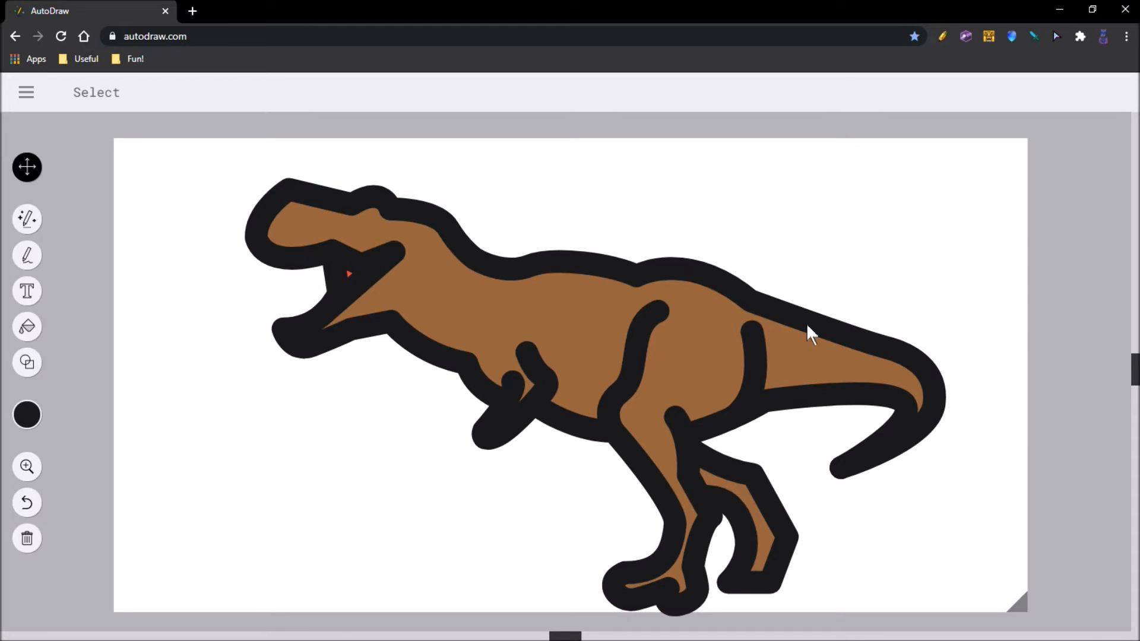
left_click_drag(226, 173, 954, 616)
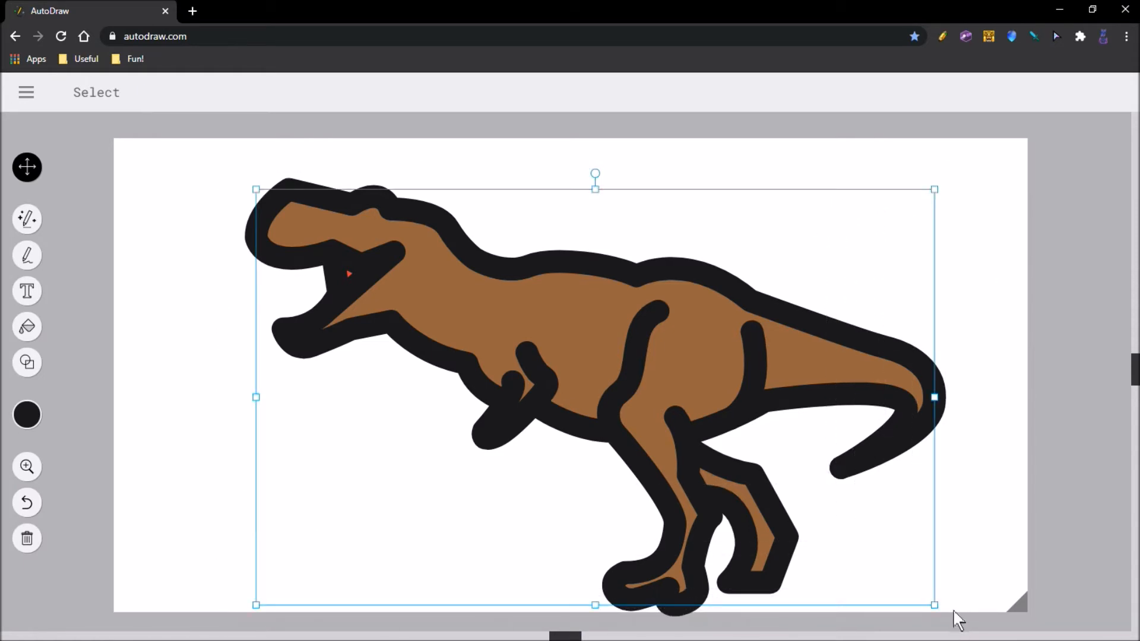
left_click_drag(947, 402, 957, 407)
left_click(977, 373)
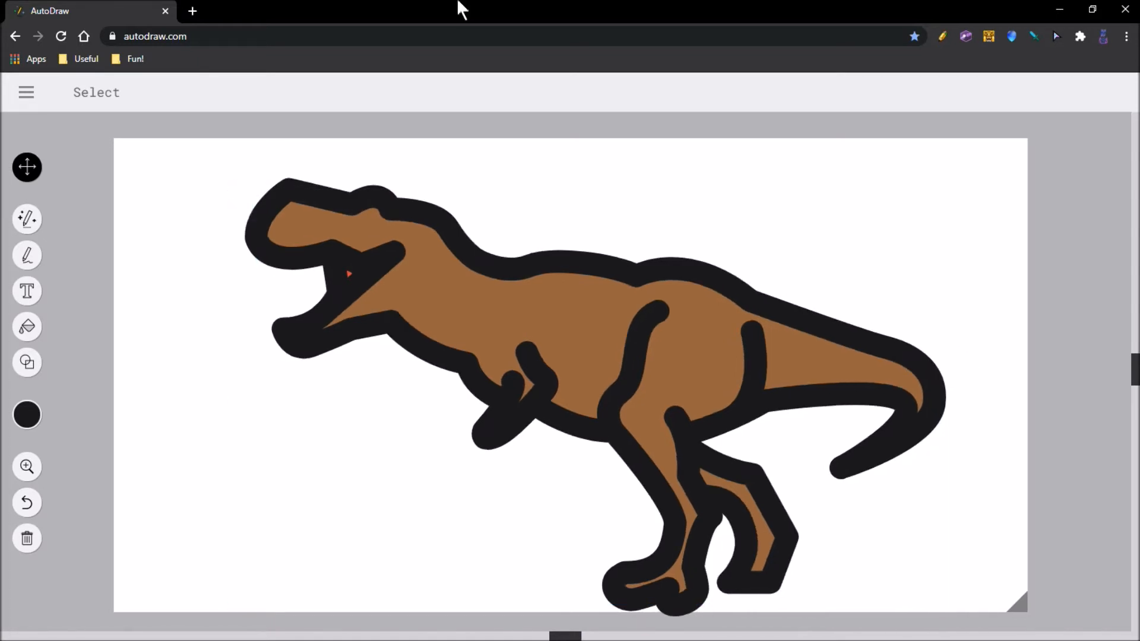
- Box-select the T. rex drawing, shift it slightly up and to the left on the canvas, and redraw the small black eye on its head
left_click_drag(305, 166, 927, 602)
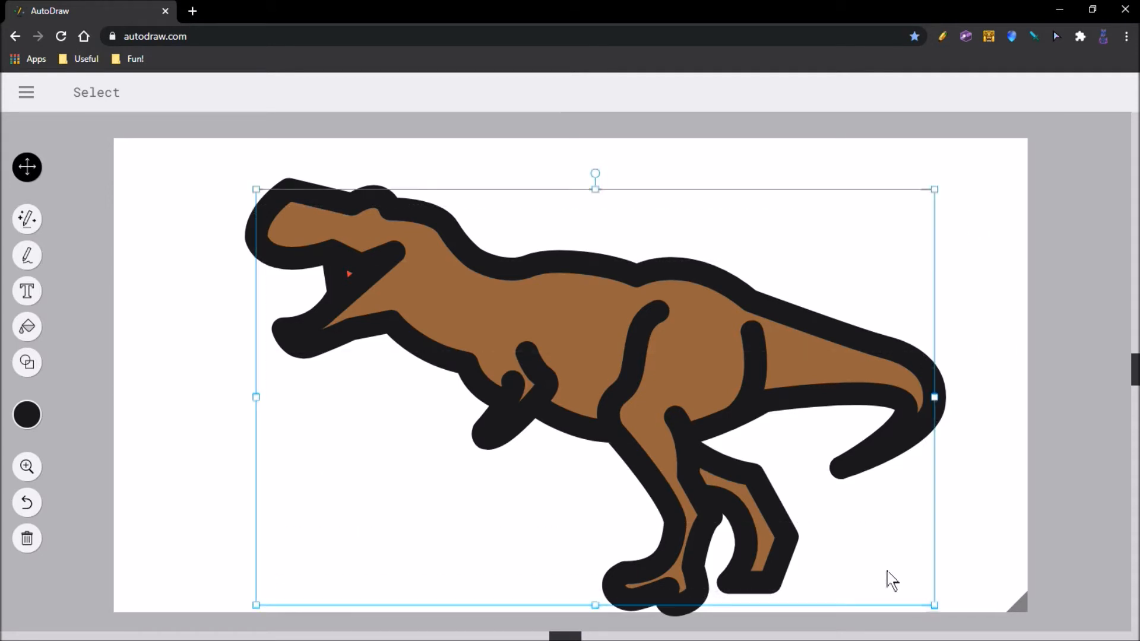
left_click_drag(642, 357, 616, 340)
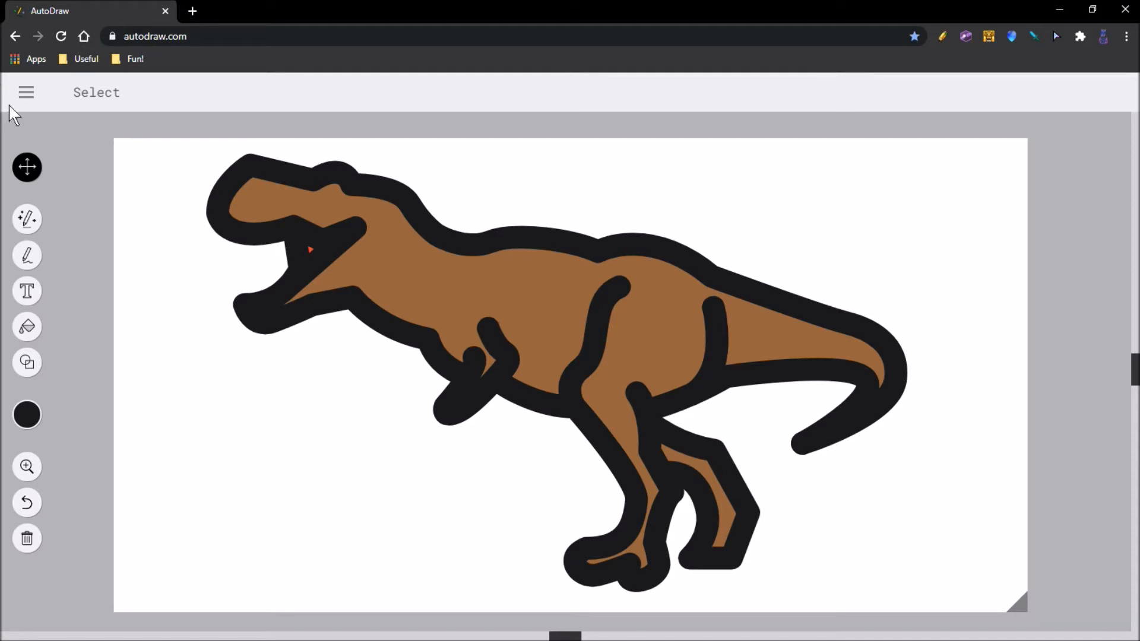
left_click(35, 252)
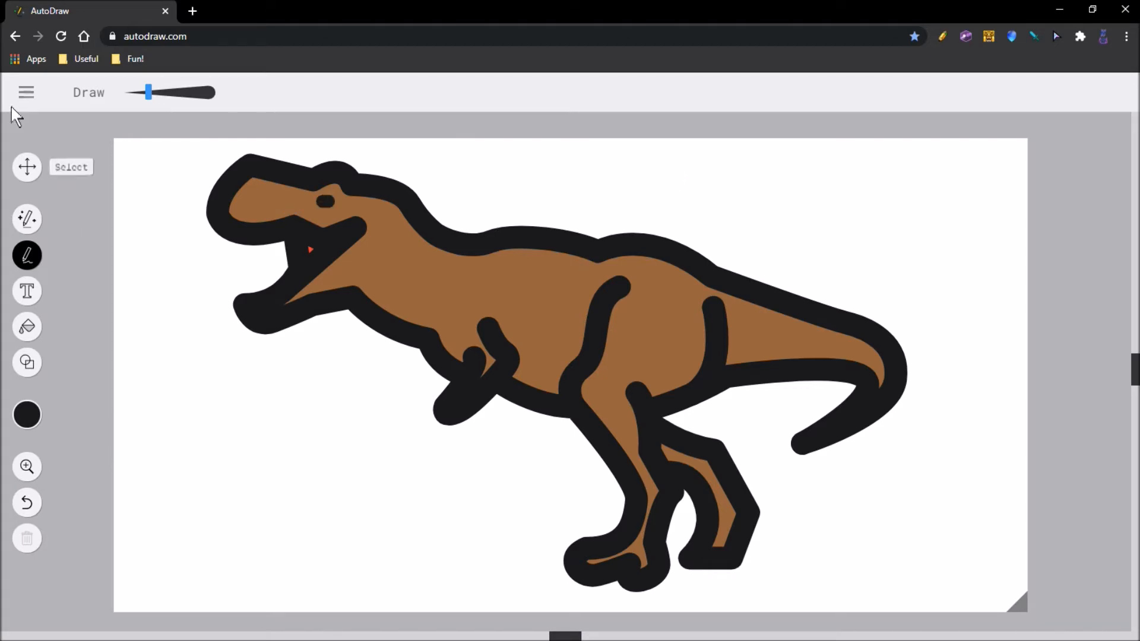
- Download the finished T. rex drawing and open autodraw 7_3_2020.png in Photos
left_click(27, 94)
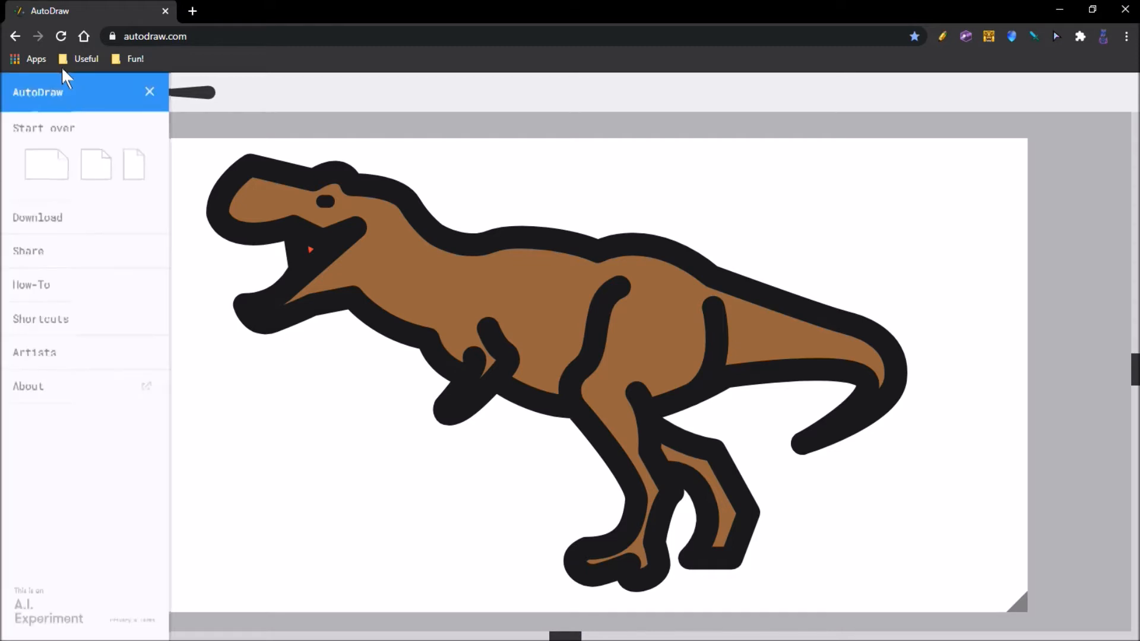
left_click(148, 92)
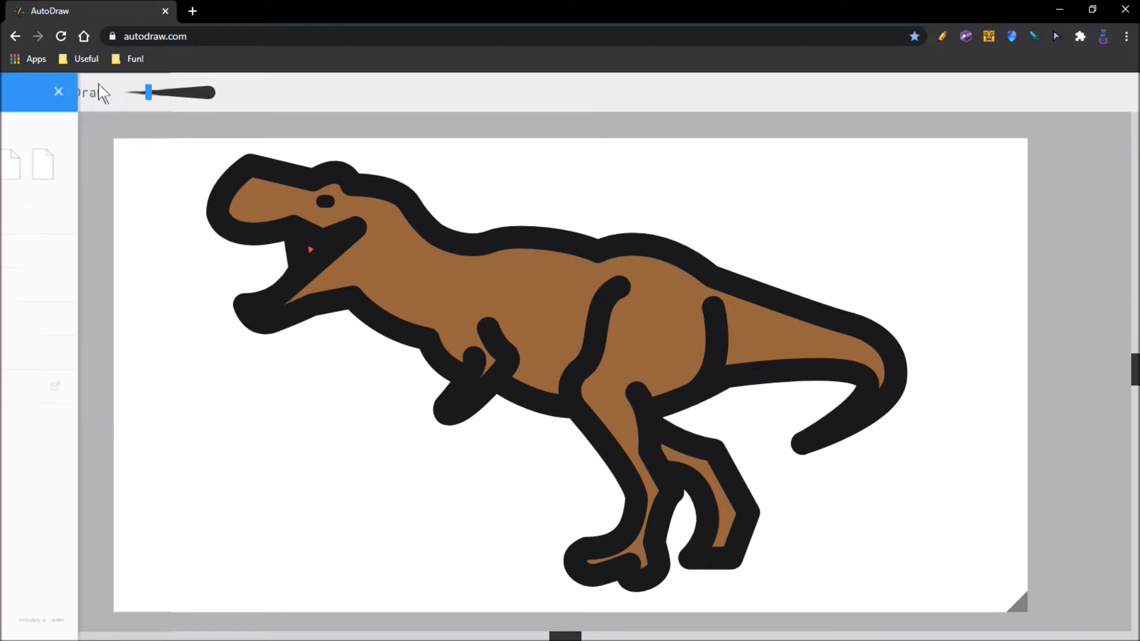
left_click(26, 99)
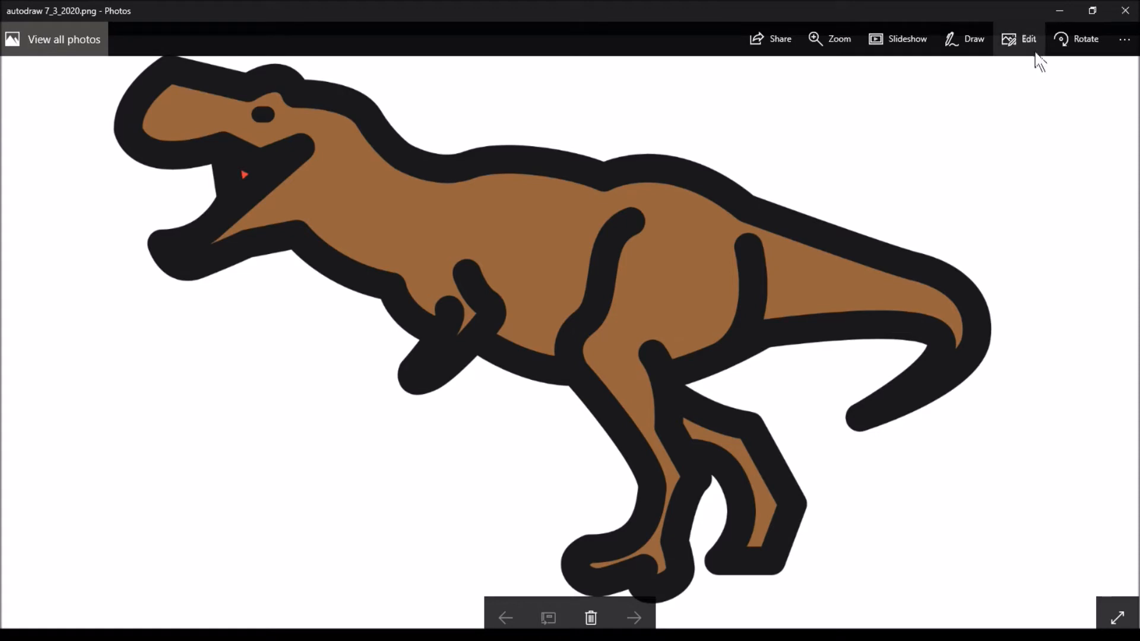
- Close the AutoDraw browser window and return to the downloaded T. rex image in Photos
left_click(1060, 10)
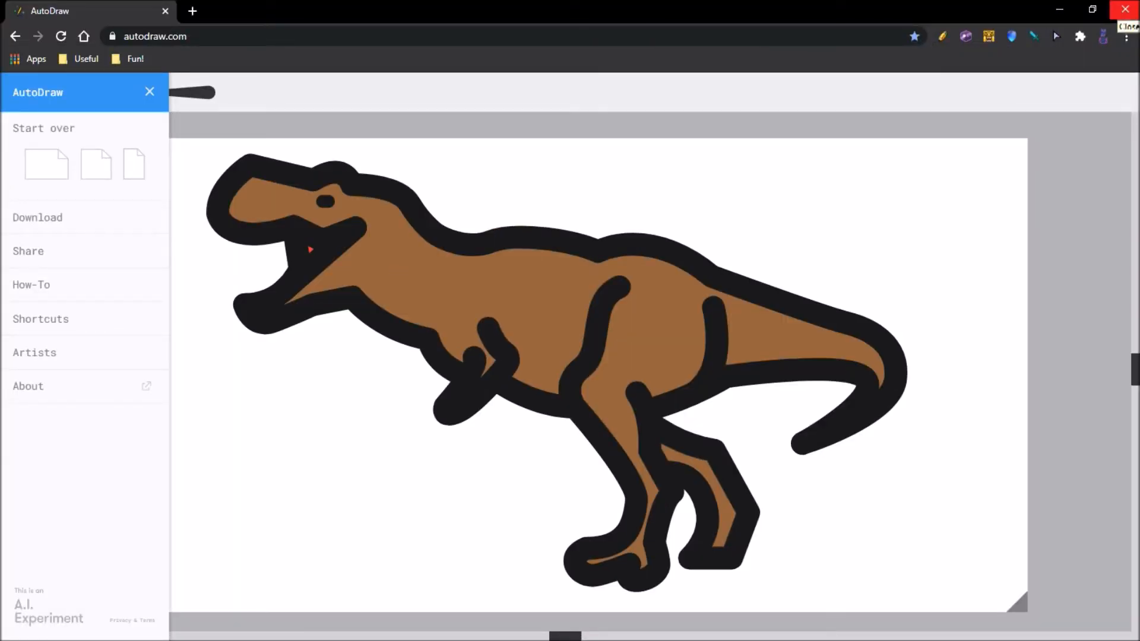
left_click(1125, 12)
left_click(3, 372)
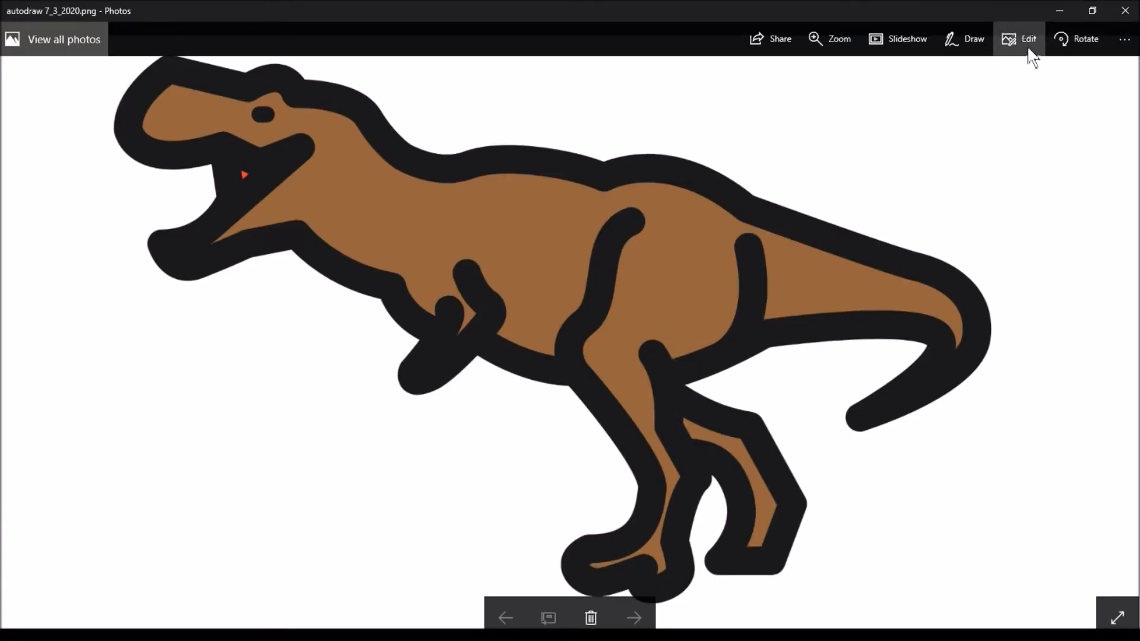
- Crop the white margins of the image close around the T. rex and save the edit over the original file
left_click(1028, 55)
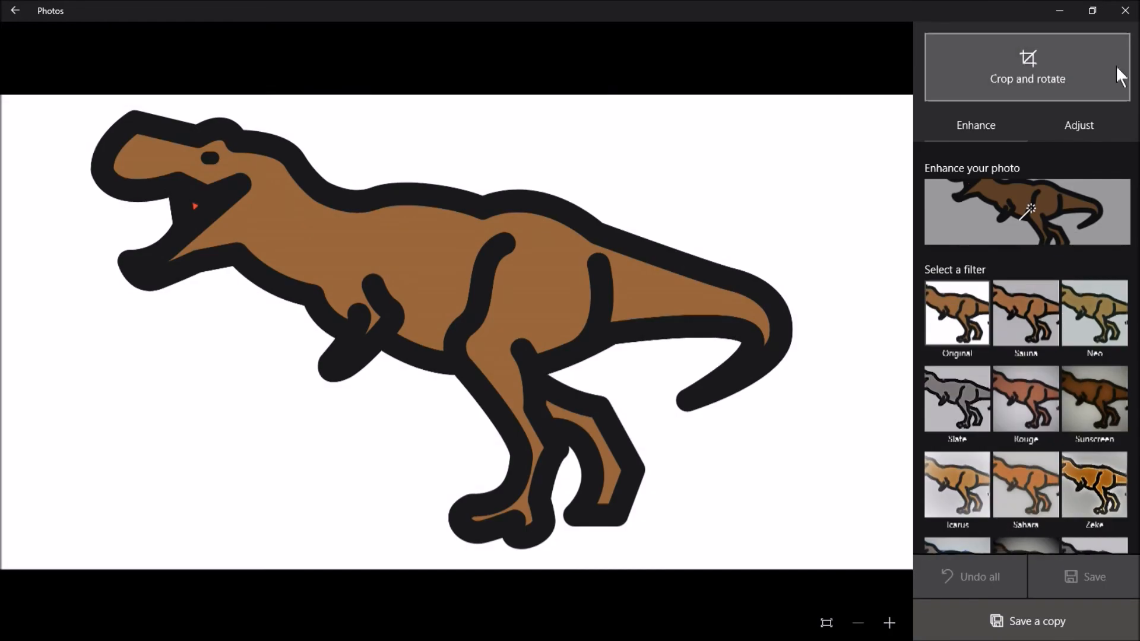
left_click(1111, 76)
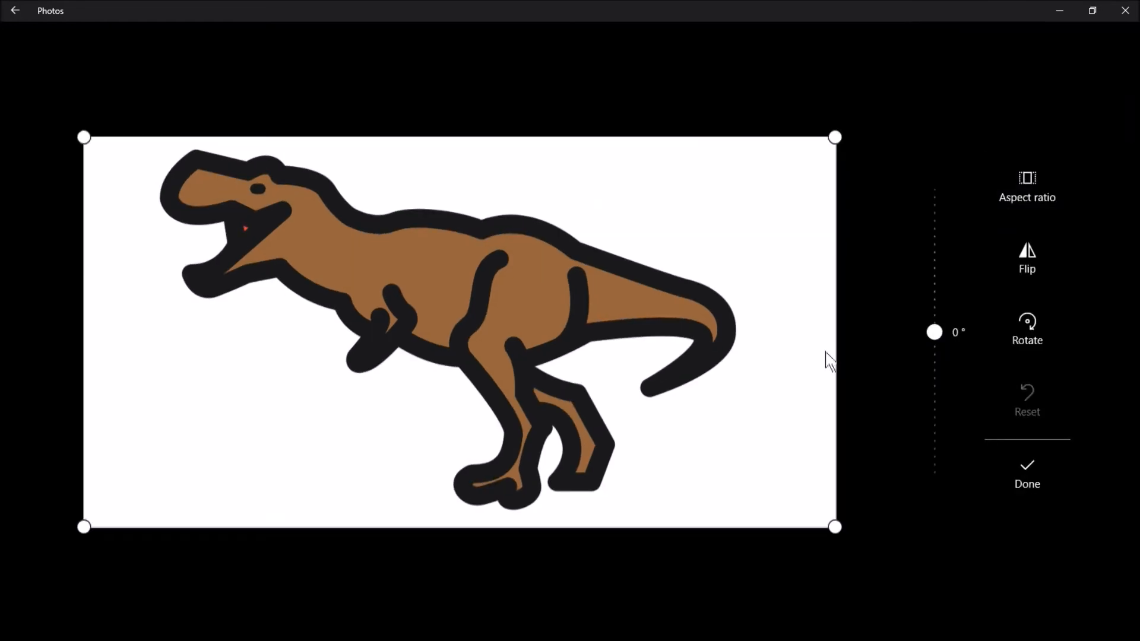
left_click_drag(836, 354, 741, 366)
left_click_drag(390, 112, 387, 119)
left_click_drag(84, 371, 158, 364)
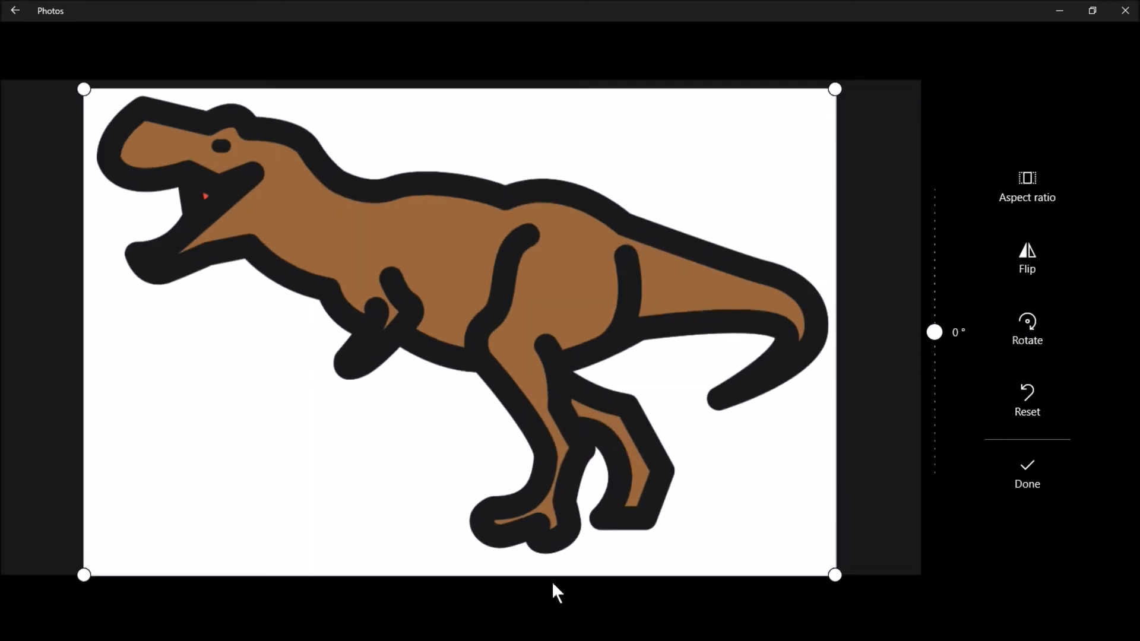
left_click_drag(556, 575, 554, 557)
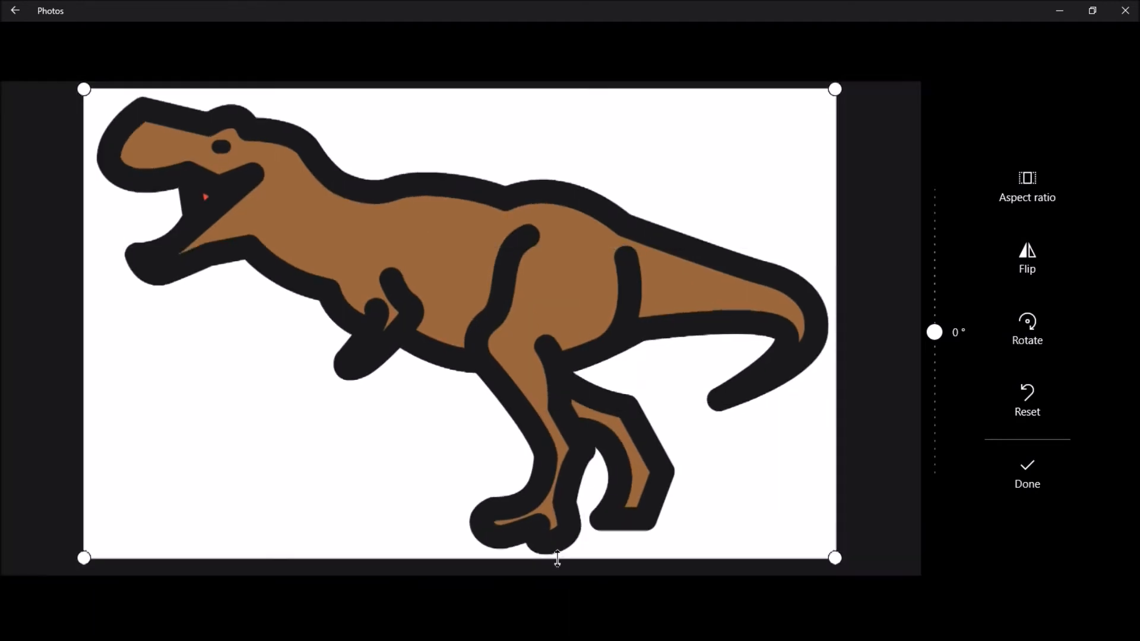
left_click(1034, 475)
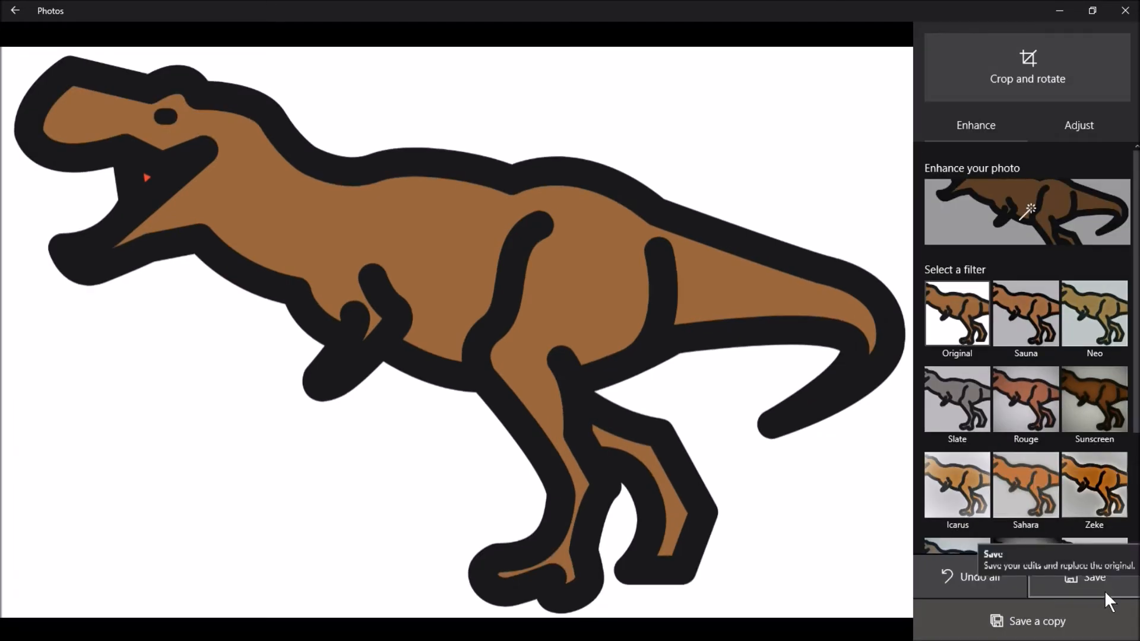
left_click(1130, 583)
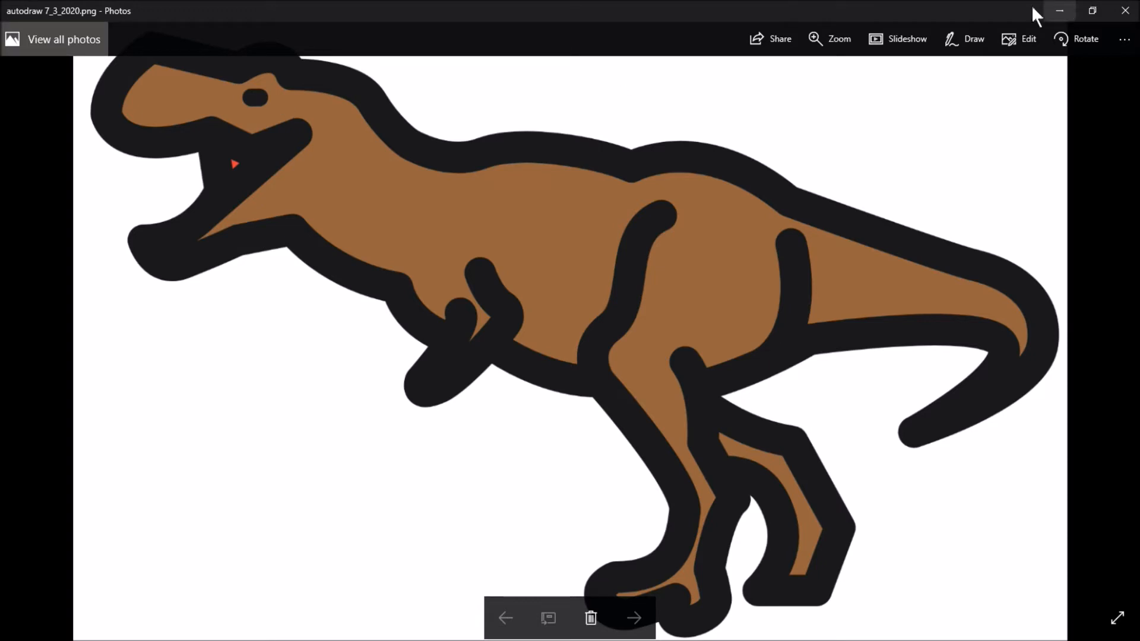
- Minimize Photos, switch to Word and create a blank document
left_click(1061, 11)
mouse_move(29, 98)
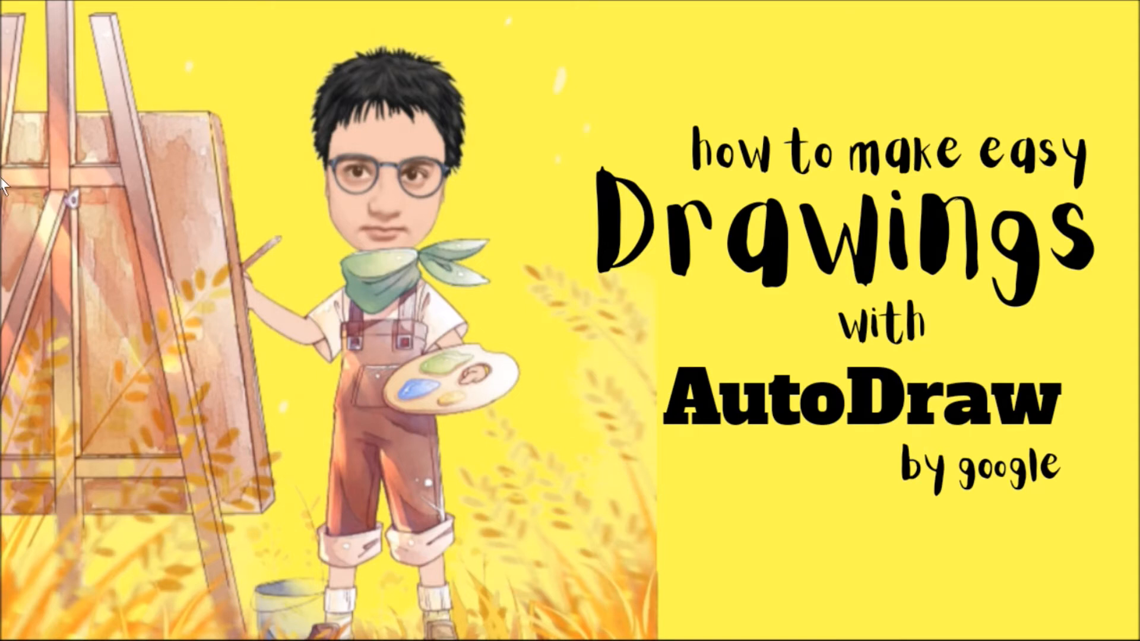
left_click(12, 98)
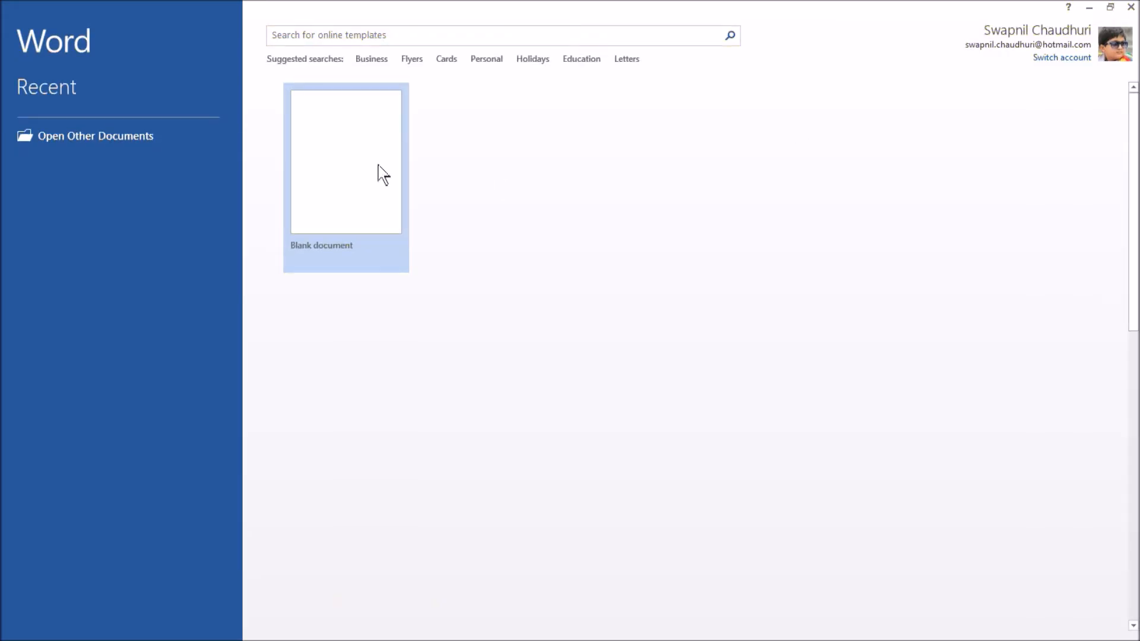
left_click(376, 173)
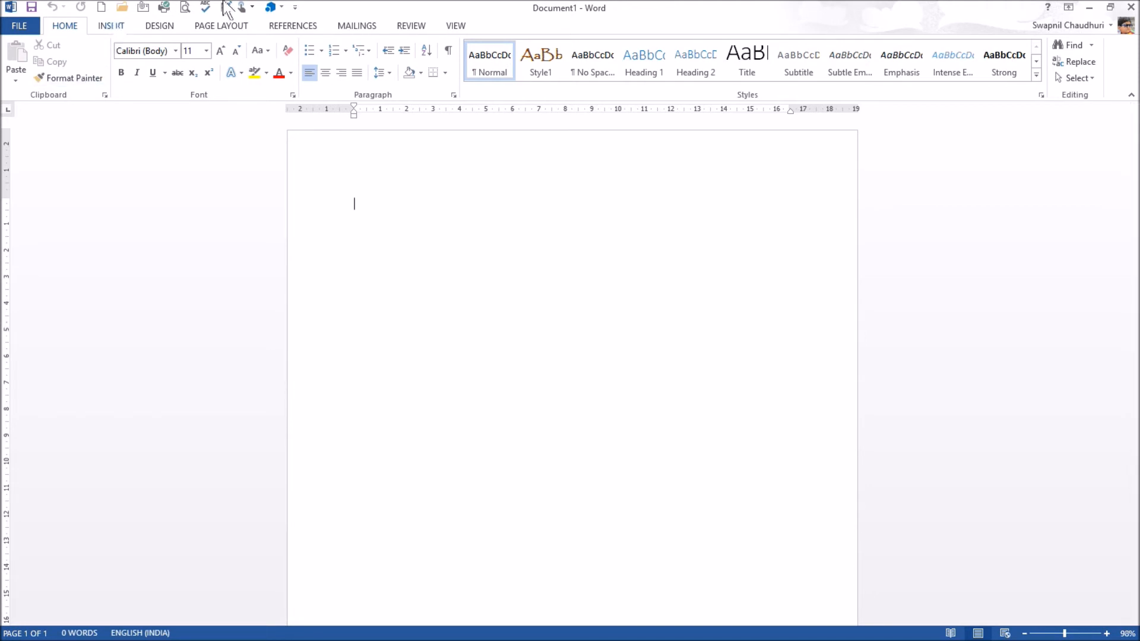
- Insert the picture autodraw 7_3_2020.png from the Downloads folder into the blank document
left_click(111, 25)
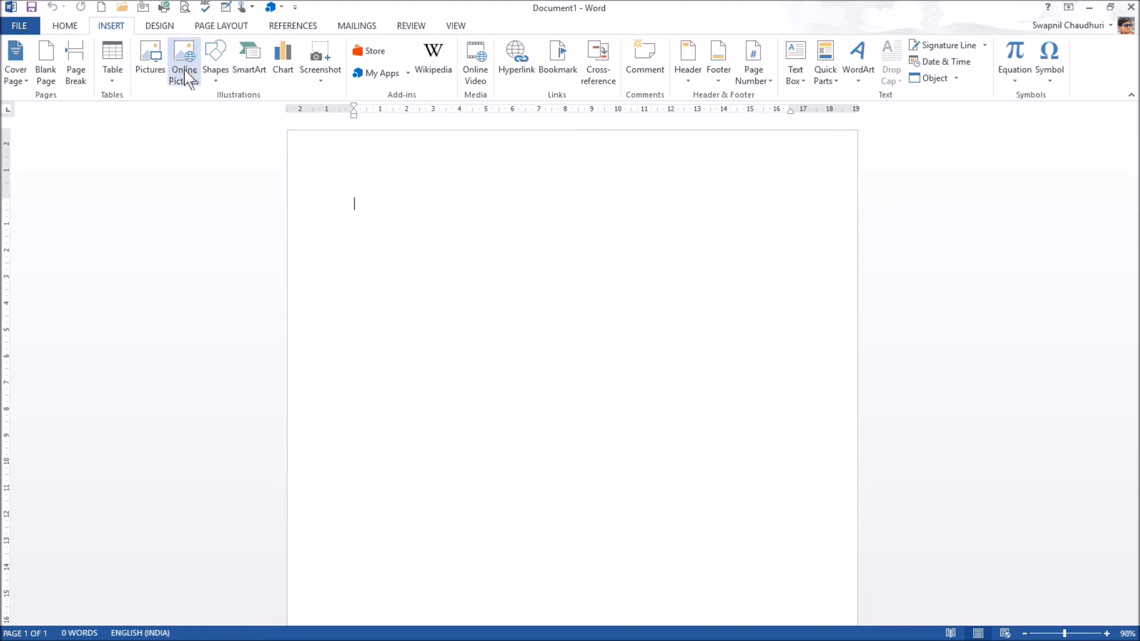
left_click(158, 65)
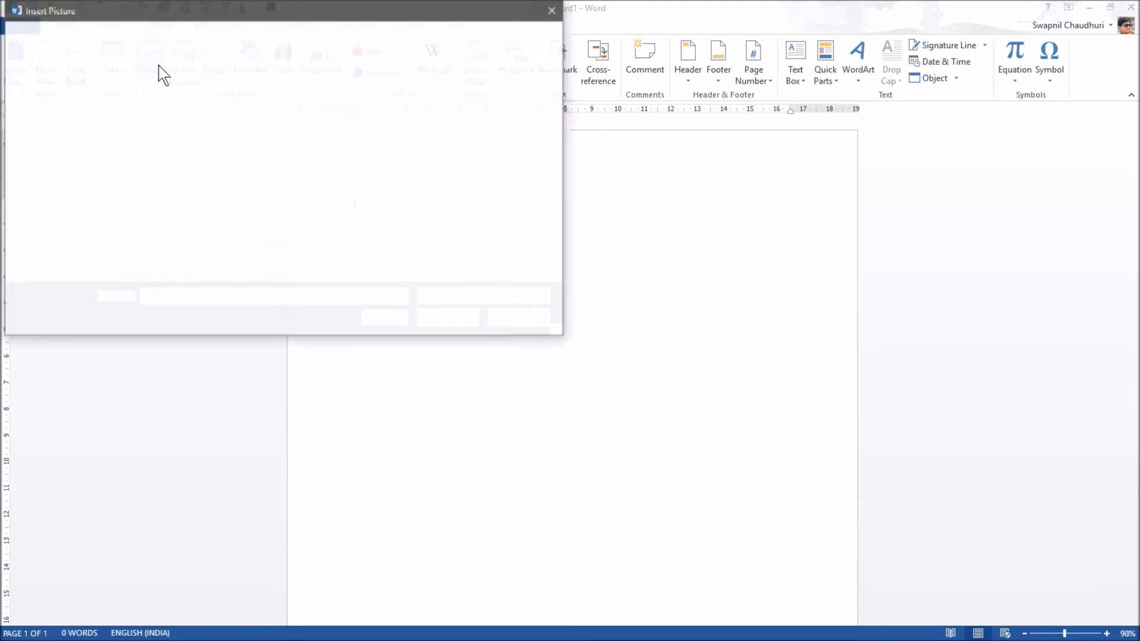
scroll(72, 183, "up", 4)
left_click(77, 161)
scroll(54, 156, "up", 1)
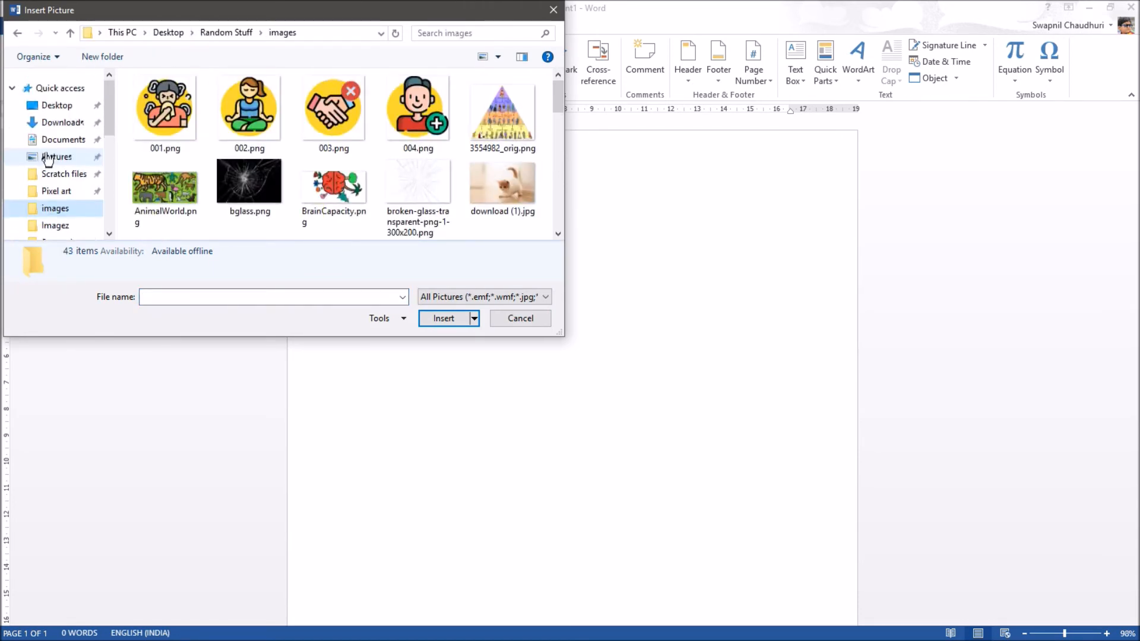
left_click(82, 121)
scroll(323, 161, "down", 5)
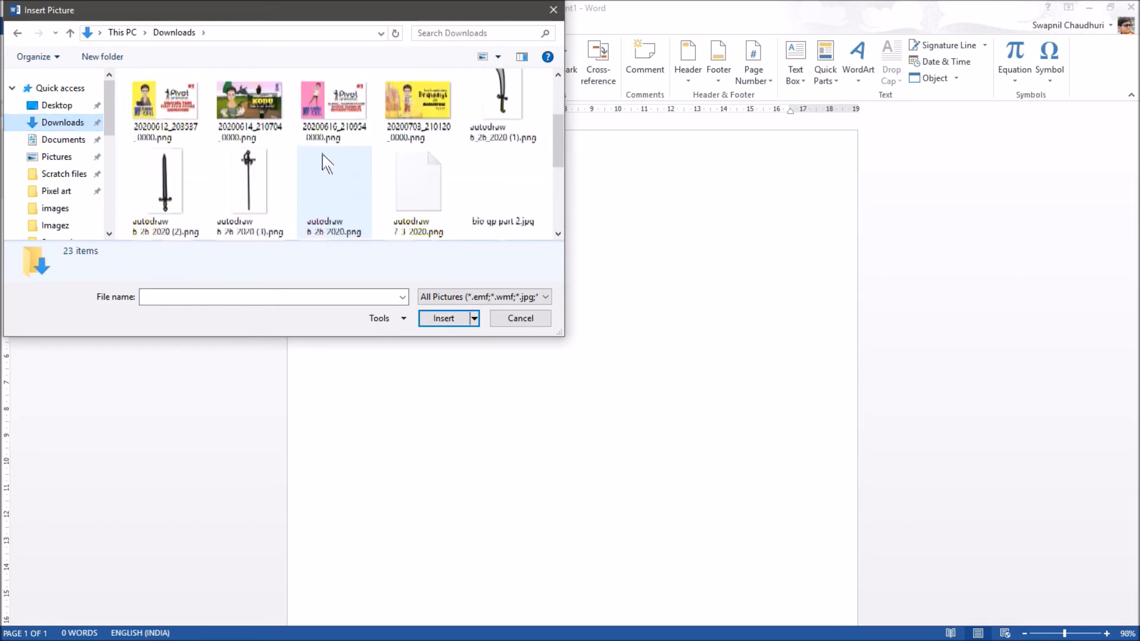
scroll(323, 160, "up", 5)
scroll(324, 160, "down", 5)
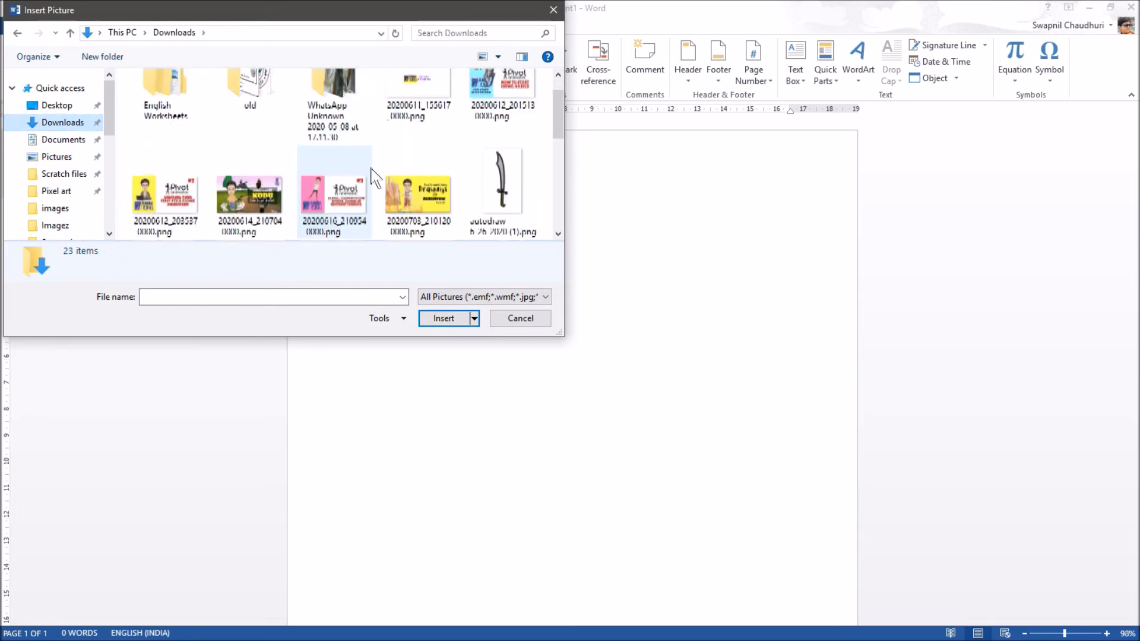
left_click(409, 110)
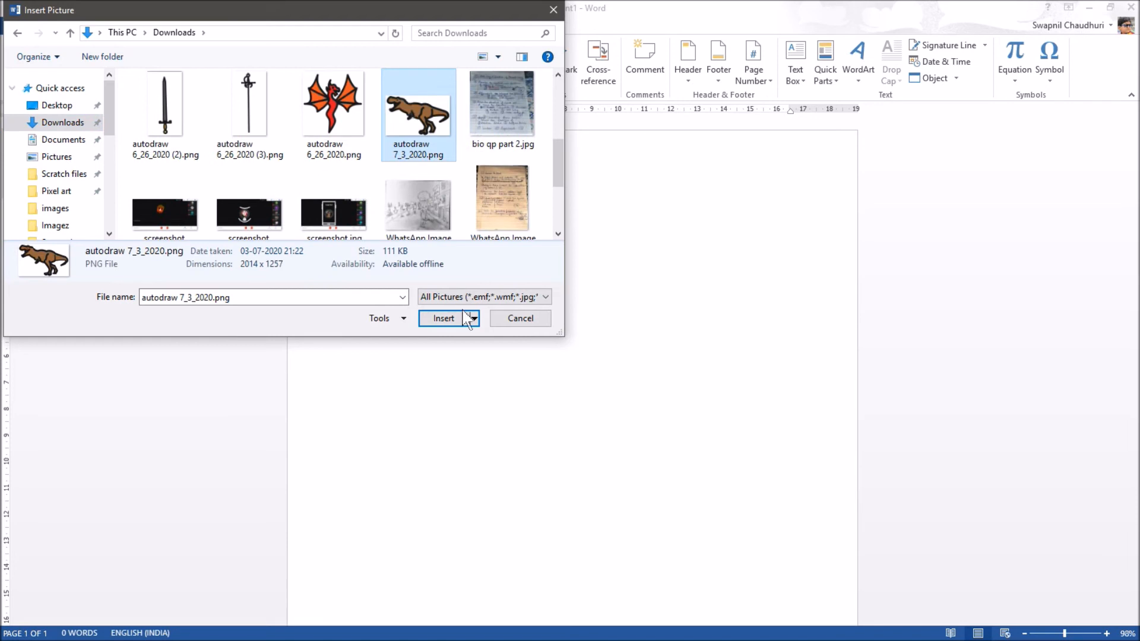
left_click(455, 320)
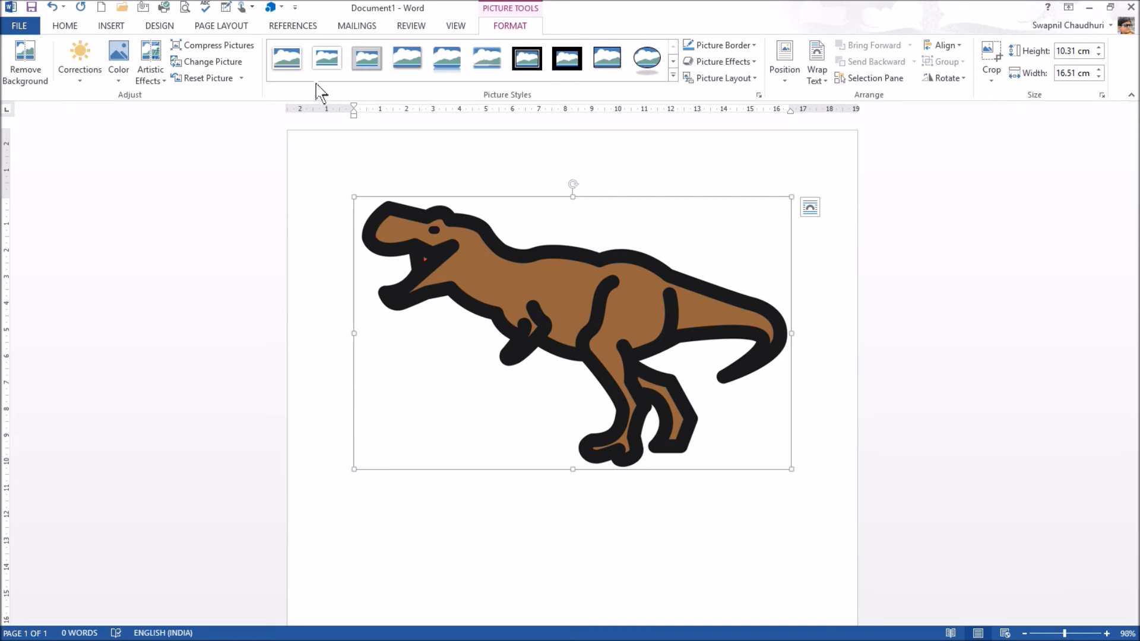
- Remove the picture's background, extending the keep area to the picture's full extent so the whole T. rex is included, and keep the changes
left_click(26, 75)
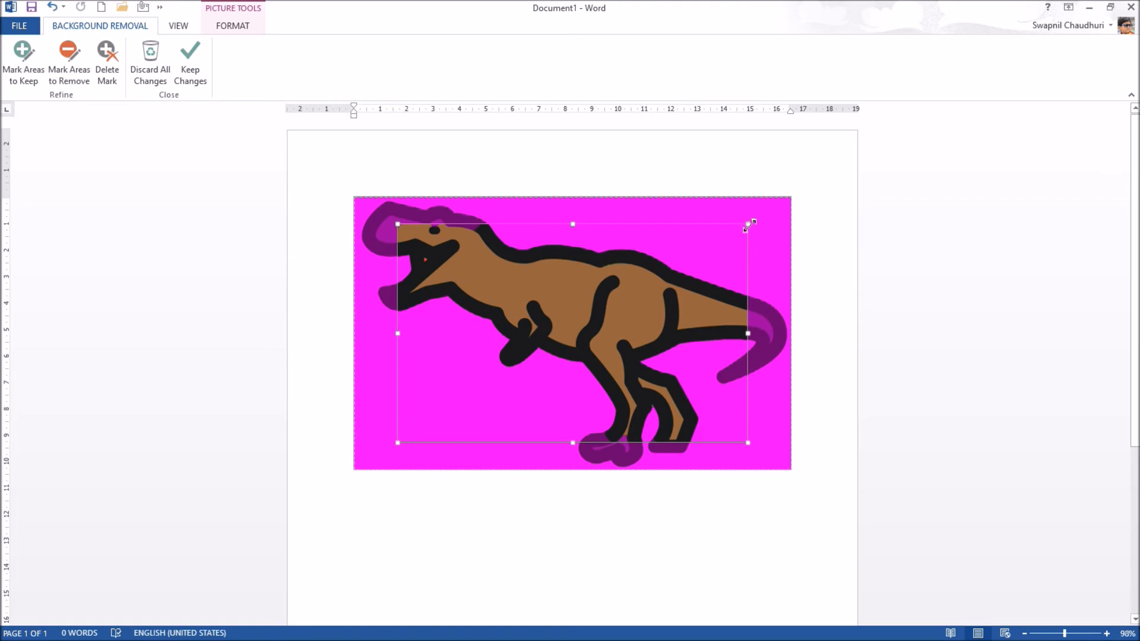
left_click_drag(748, 225, 801, 197)
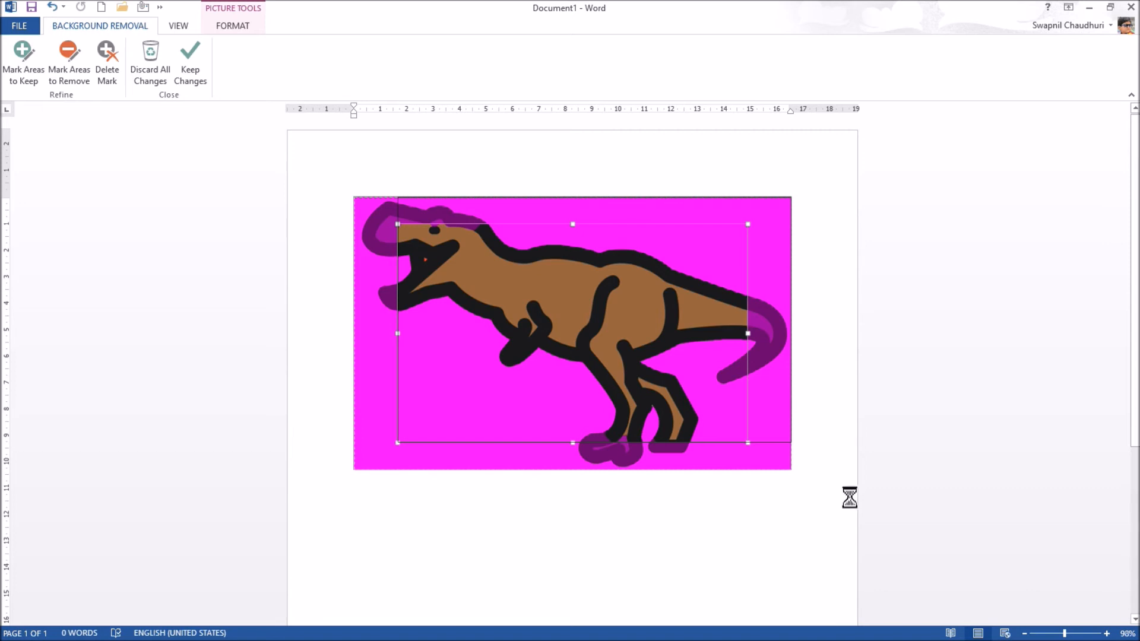
left_click_drag(398, 443, 323, 540)
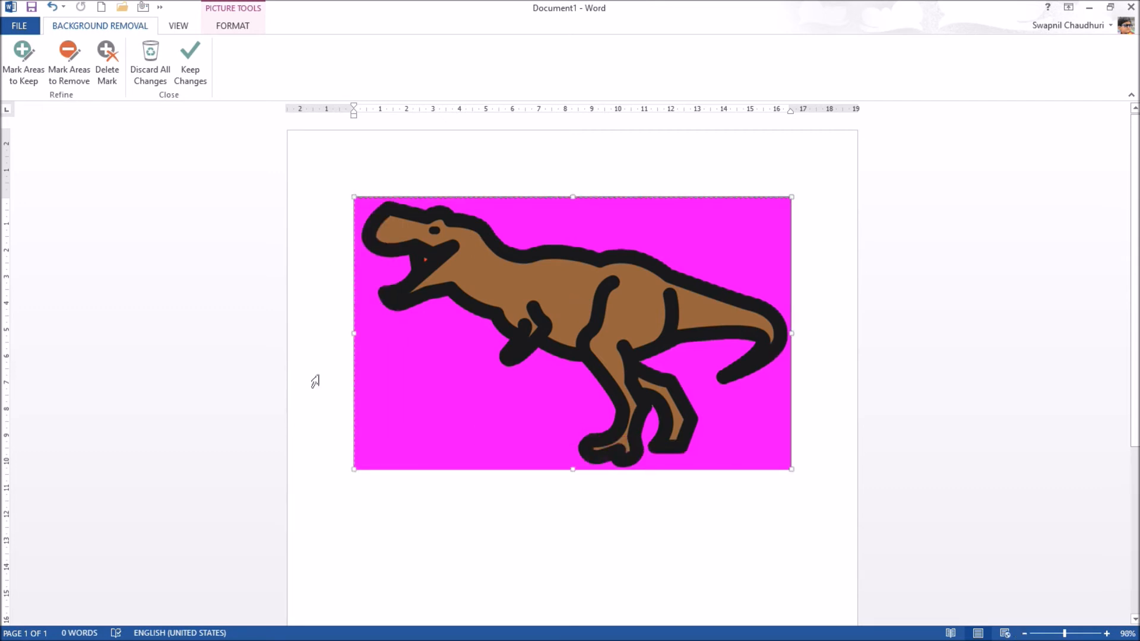
left_click(203, 71)
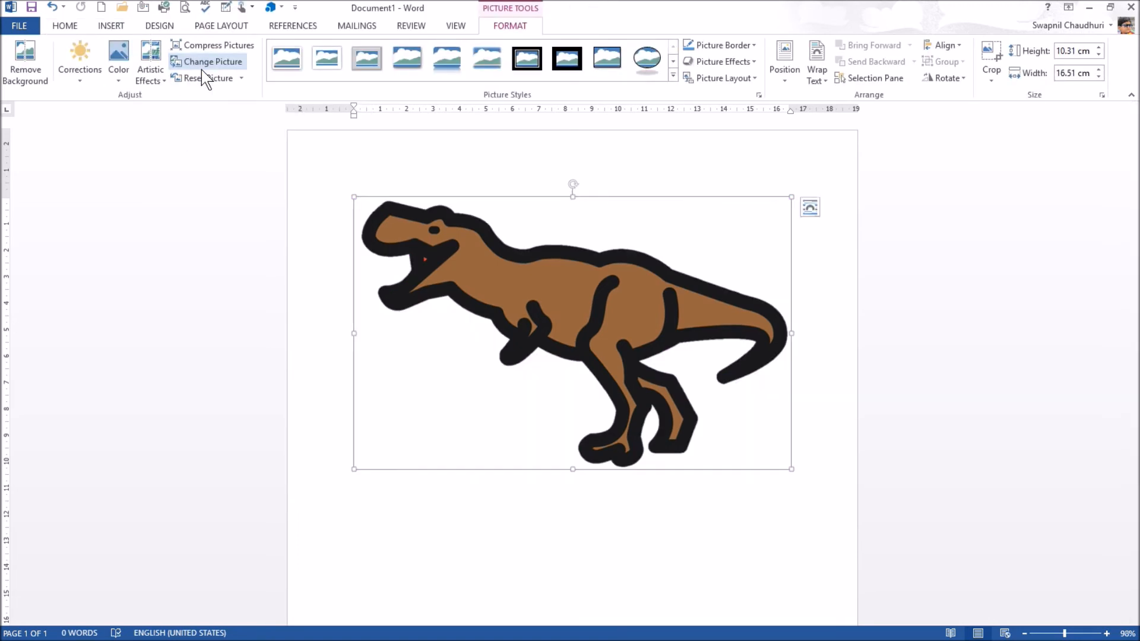
- Save the background-free T. rex picture as a PNG named T-rex in the images folder
right_click(529, 282)
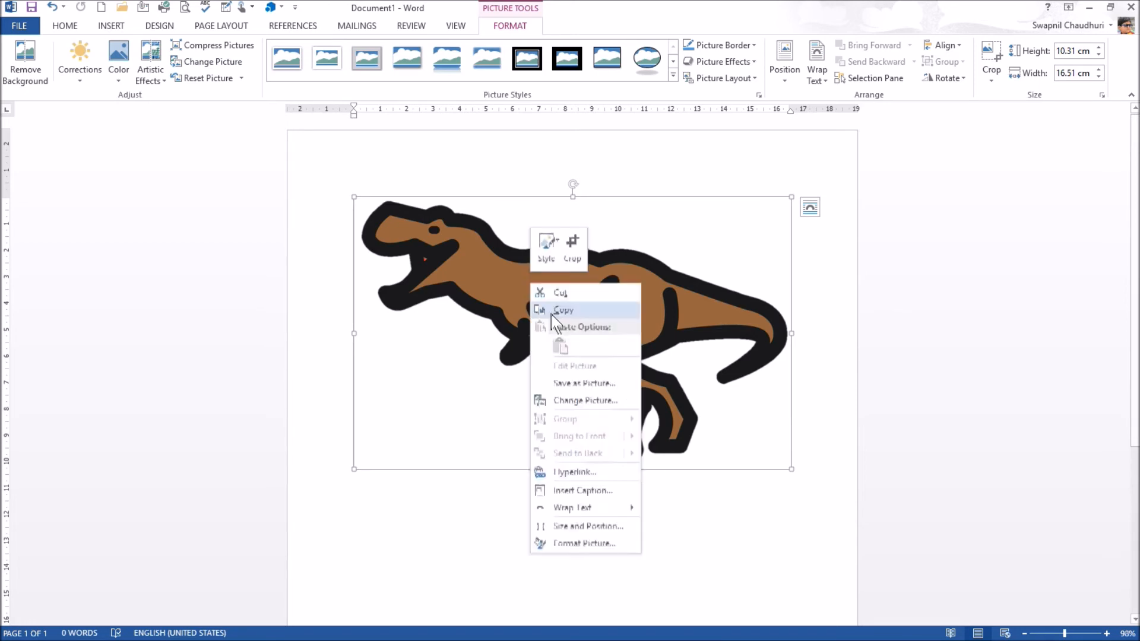
left_click(607, 383)
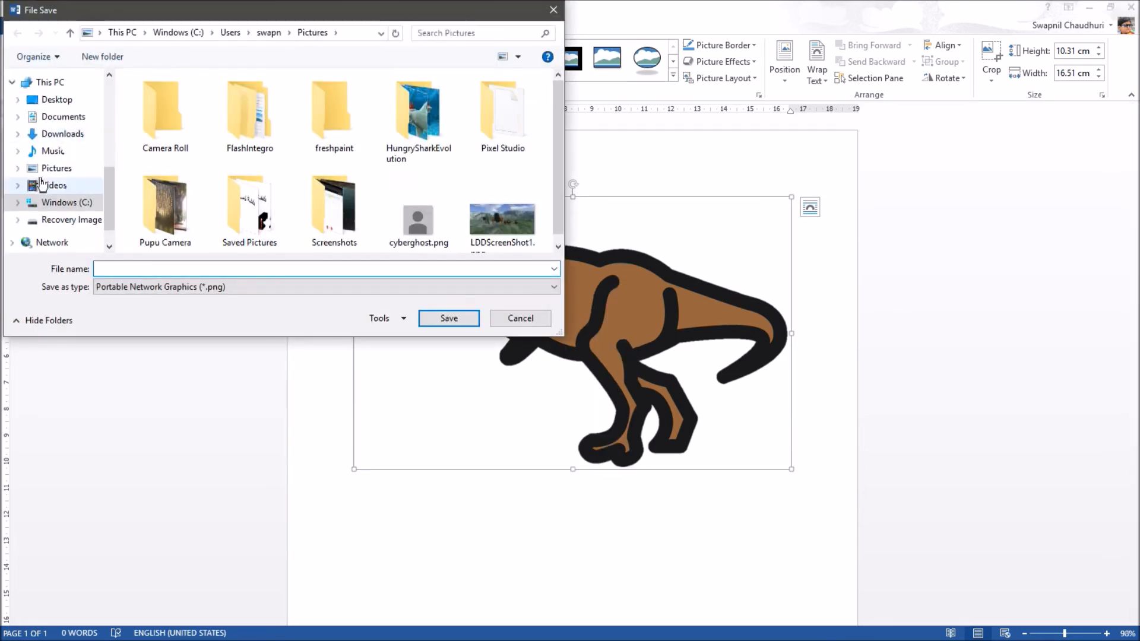
scroll(41, 185, "up", 4)
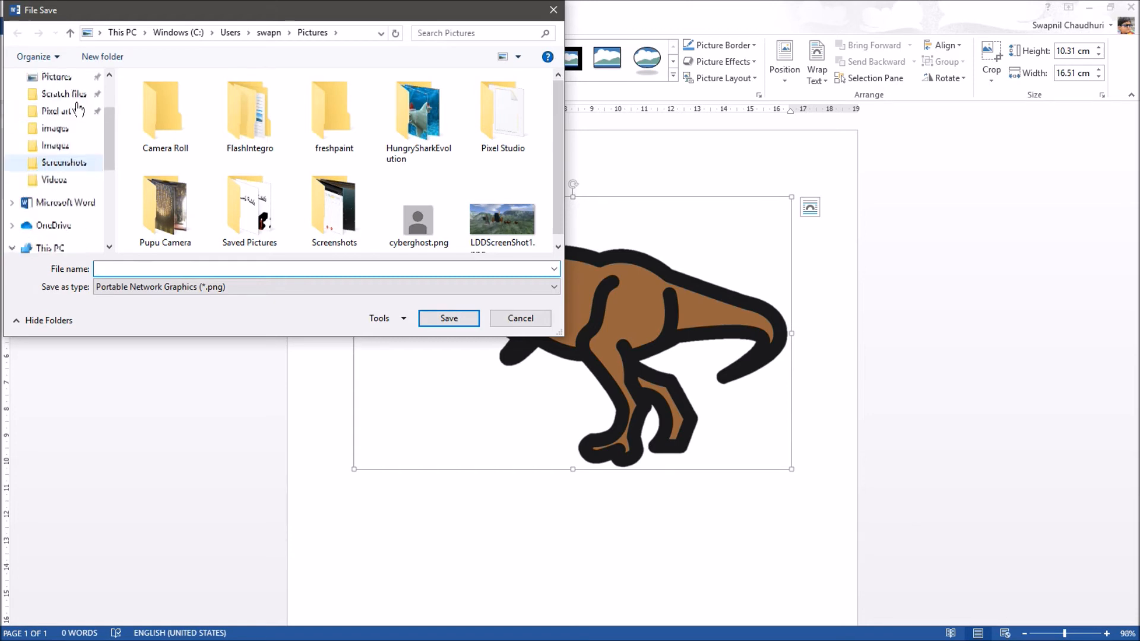
left_click(60, 127)
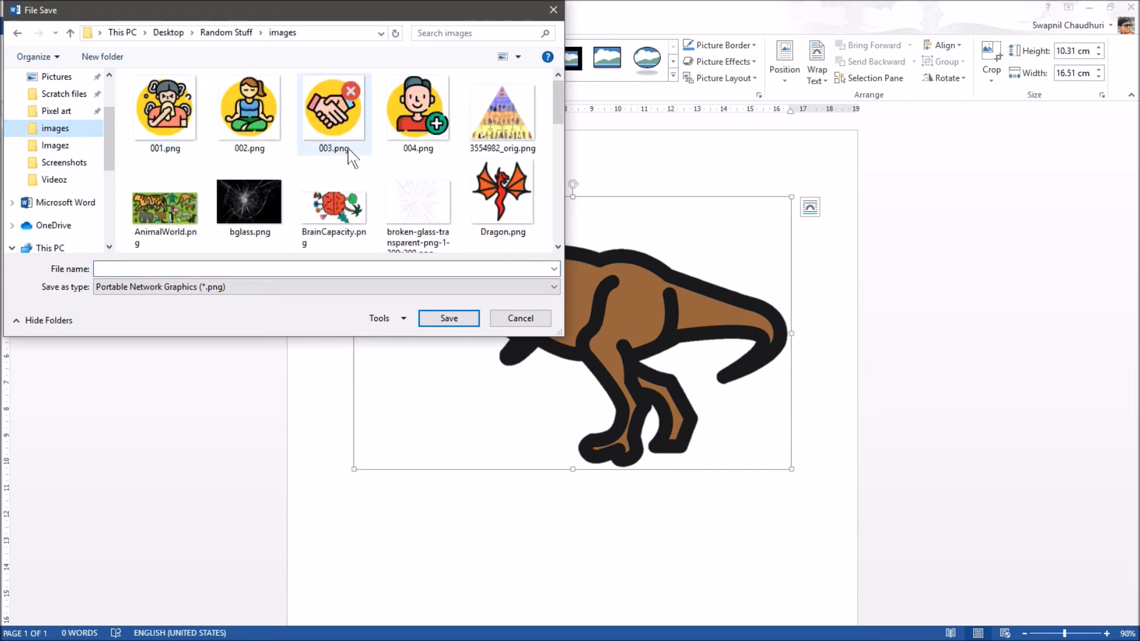
scroll(350, 156, "down", 10)
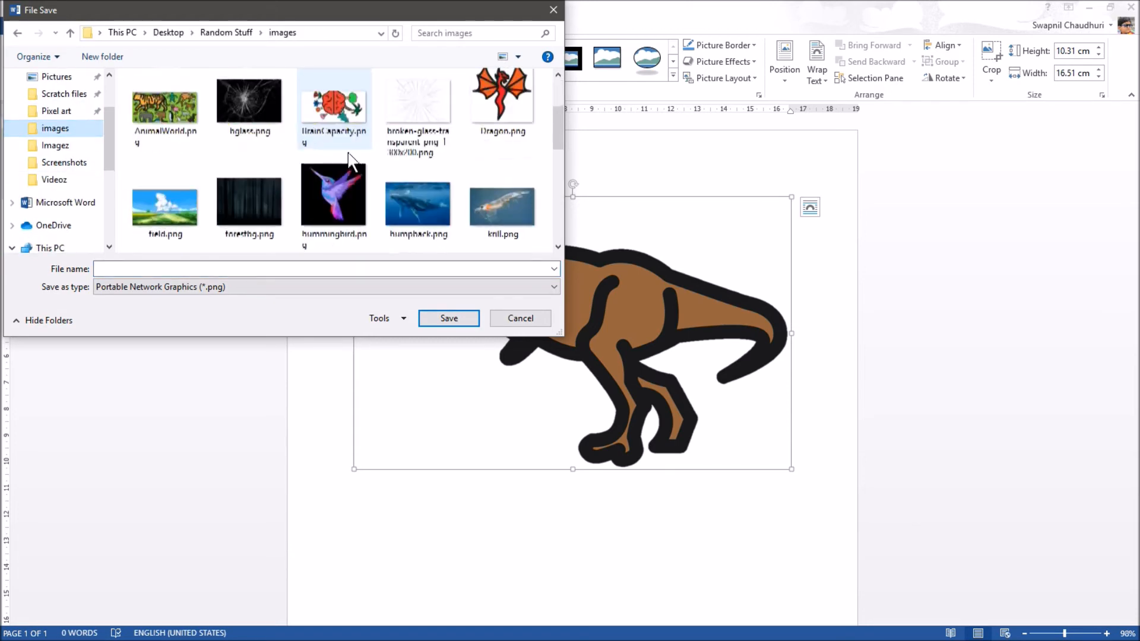
left_click(317, 265)
type("T-rex")
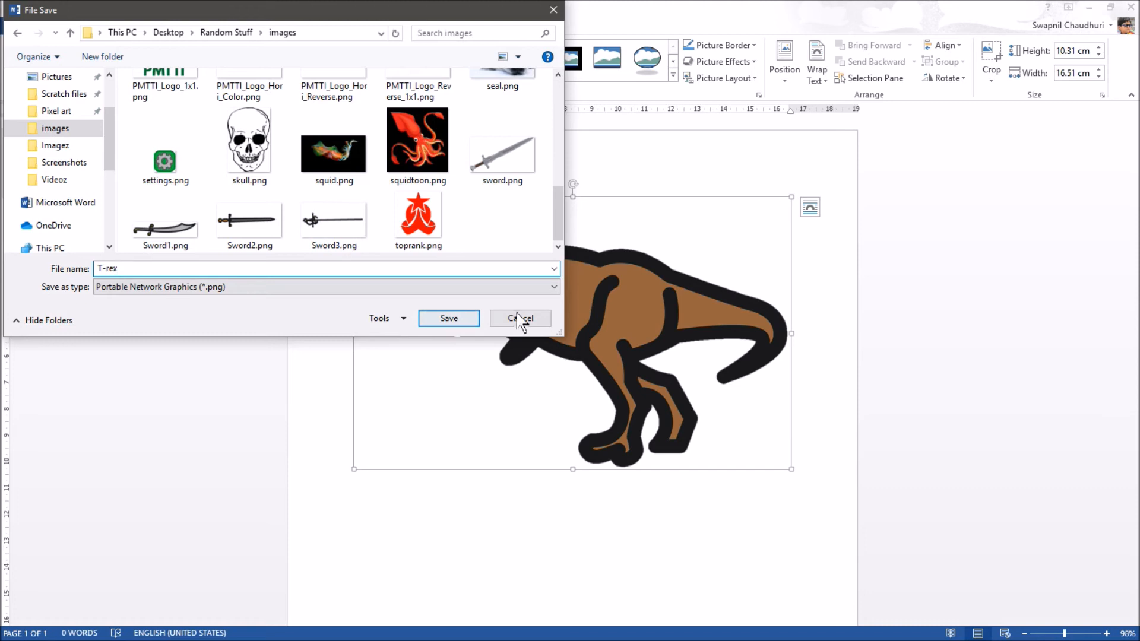
left_click(450, 319)
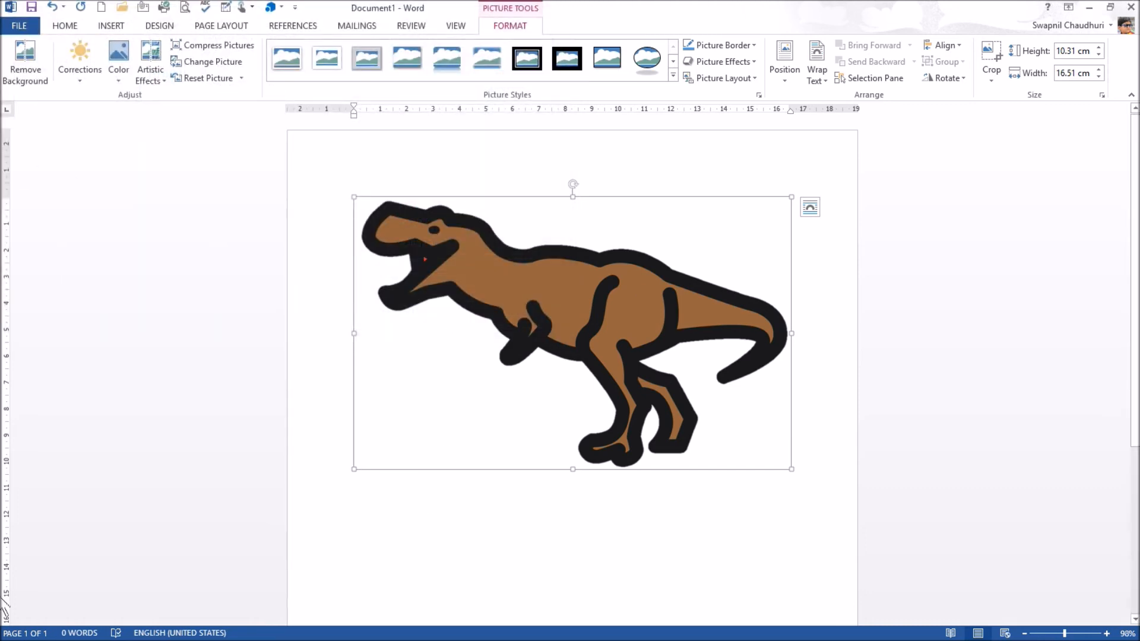
- Close the Word document without saving it, and close Photos from the taskbar
left_click(1131, 7)
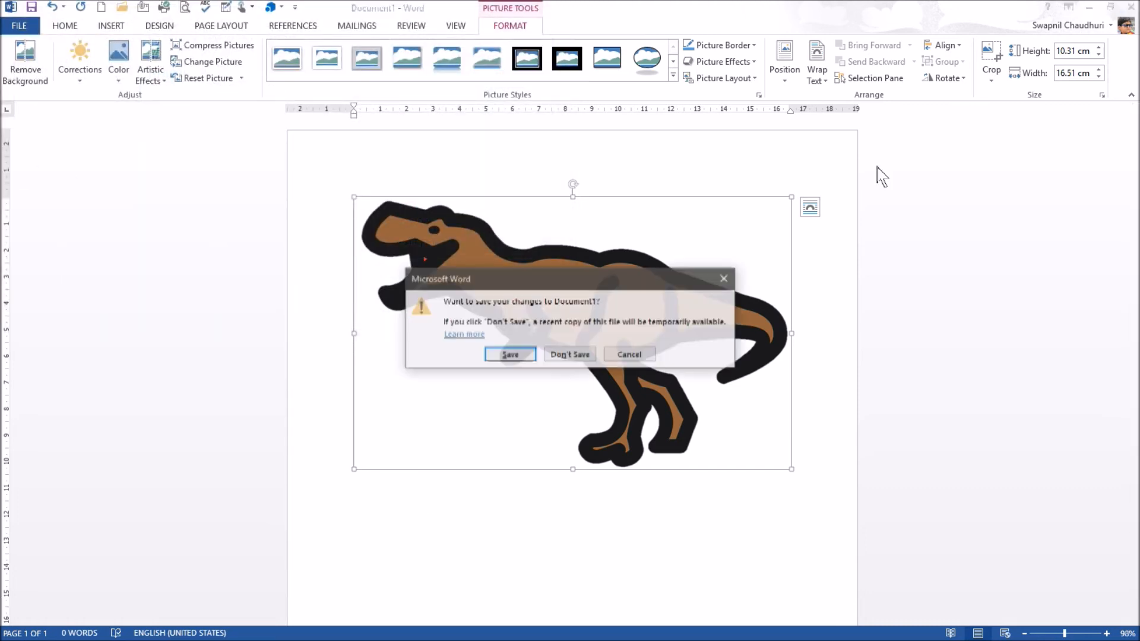
left_click(567, 354)
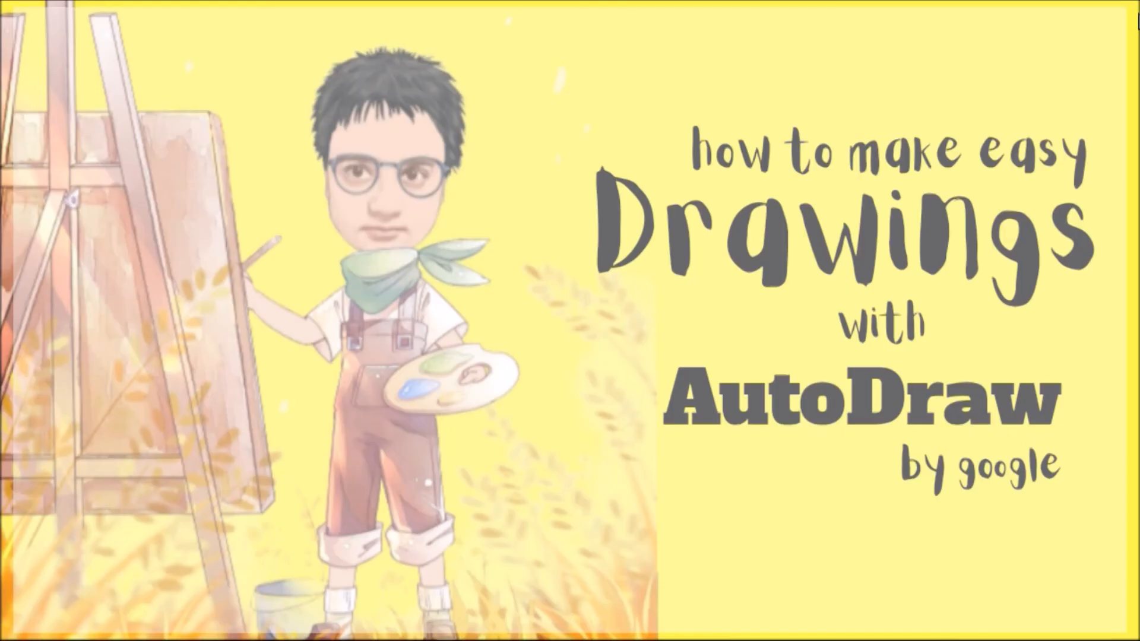
mouse_move(1, 250)
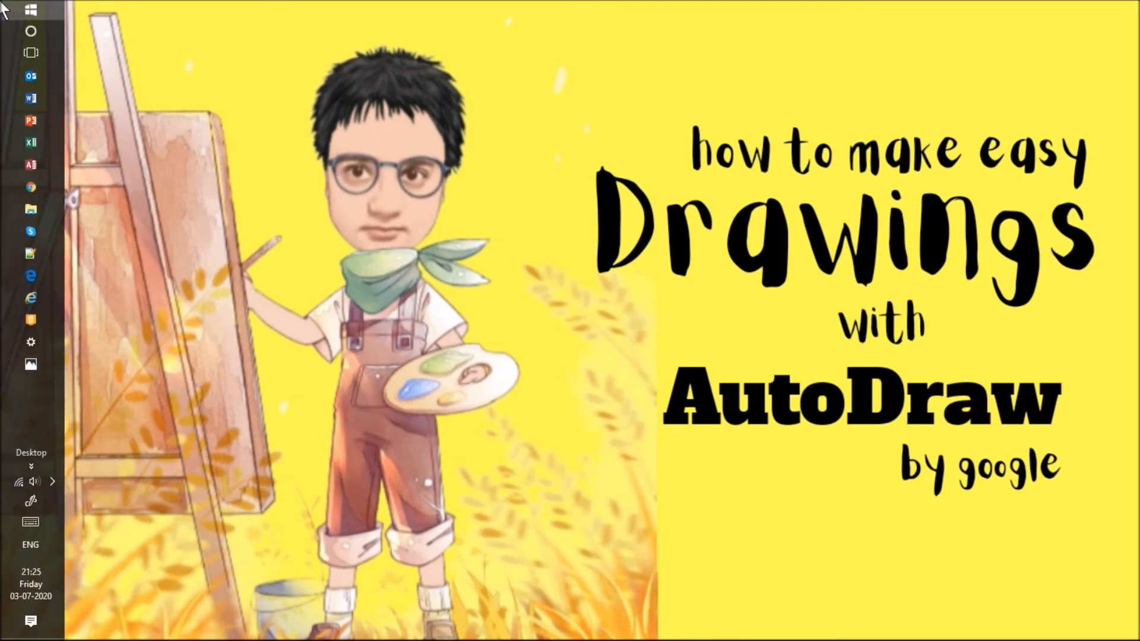
left_click(31, 10)
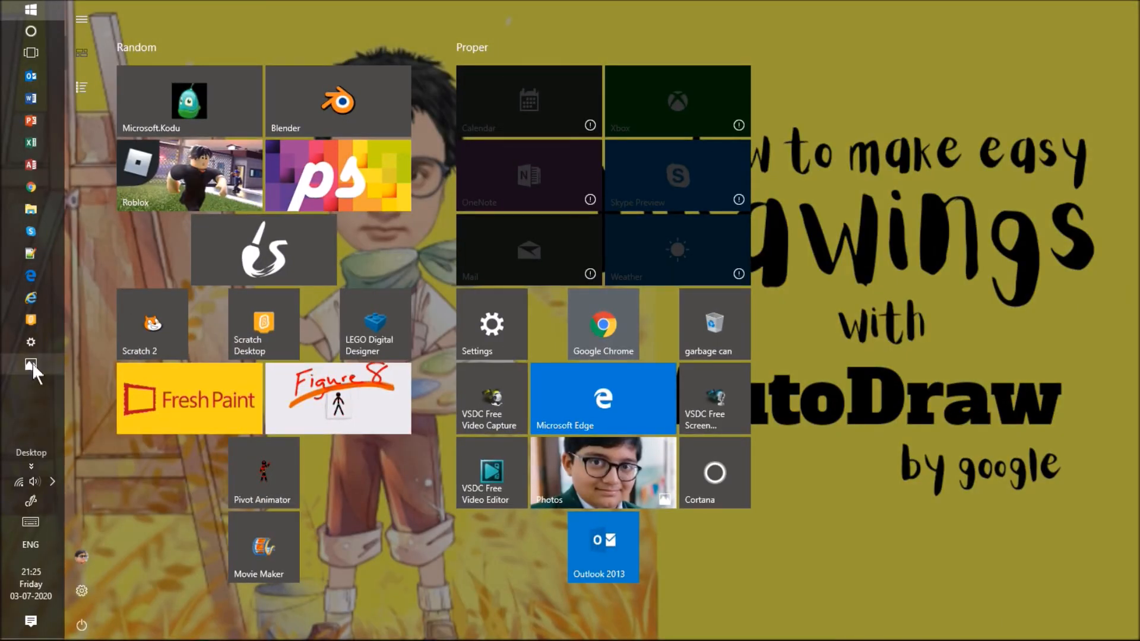
mouse_move(35, 360)
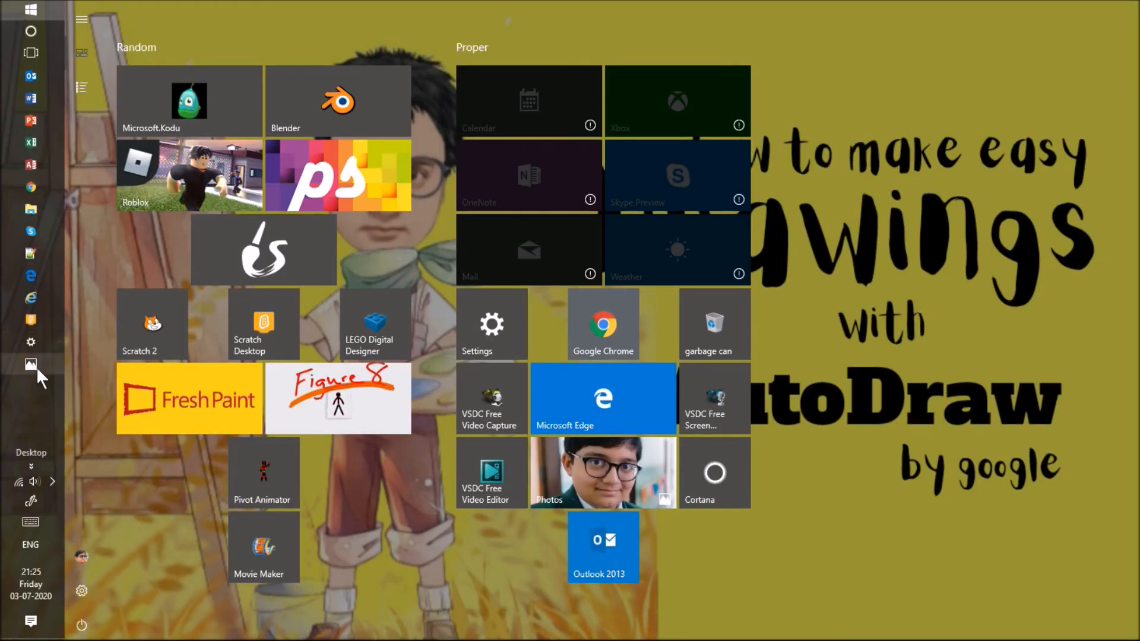
left_click(37, 367)
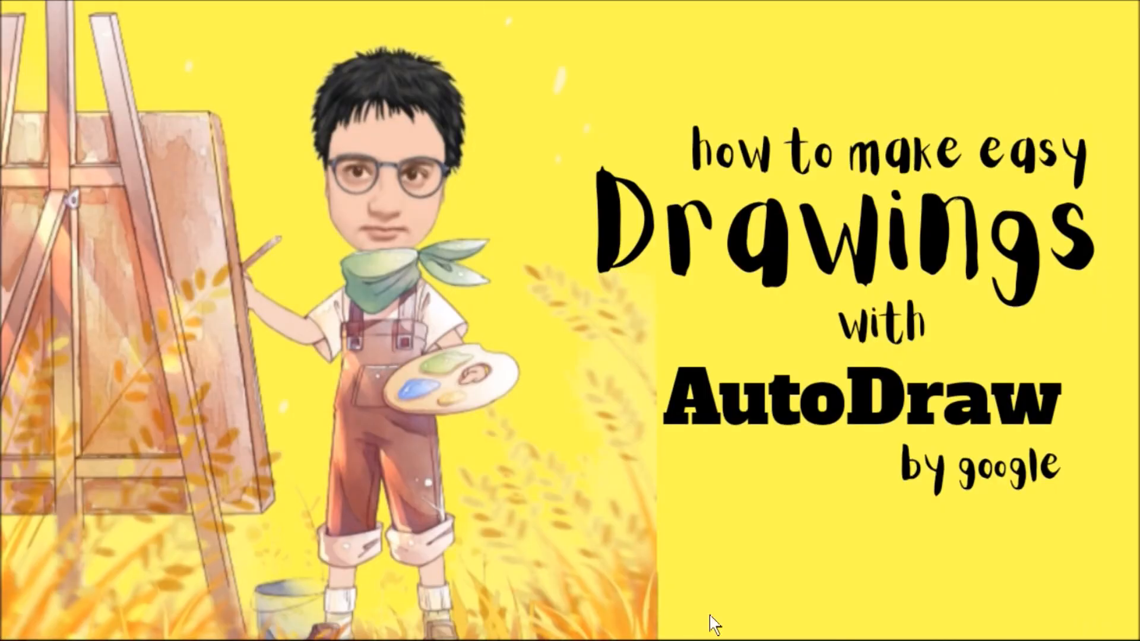
- Open Pivot Animator and bring up its blank animation workspace
key("super")
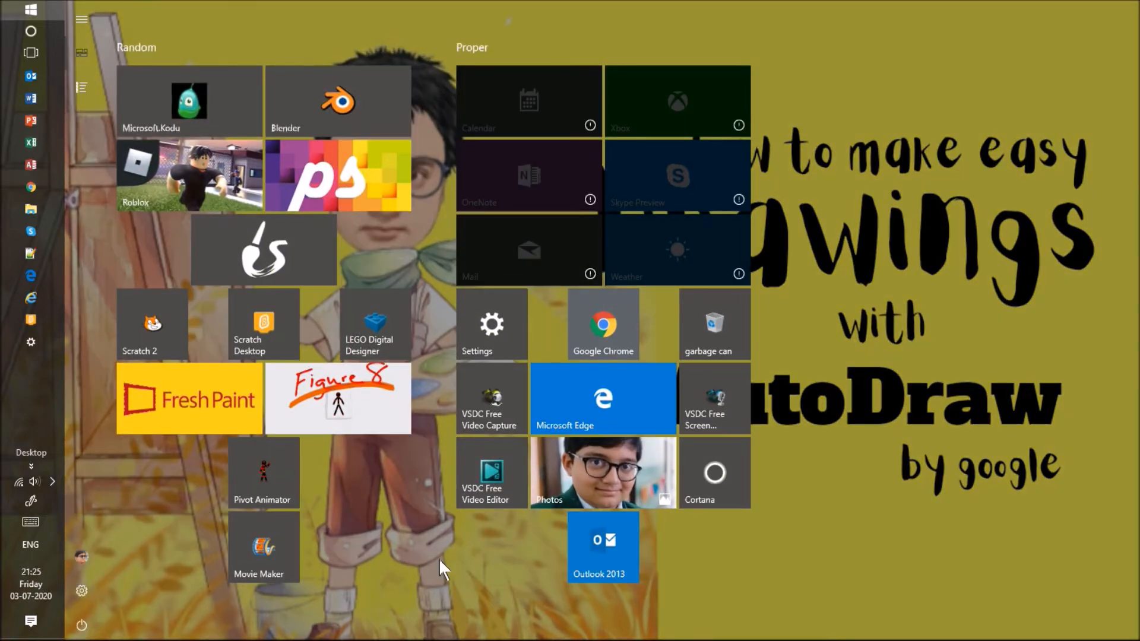
left_click(259, 475)
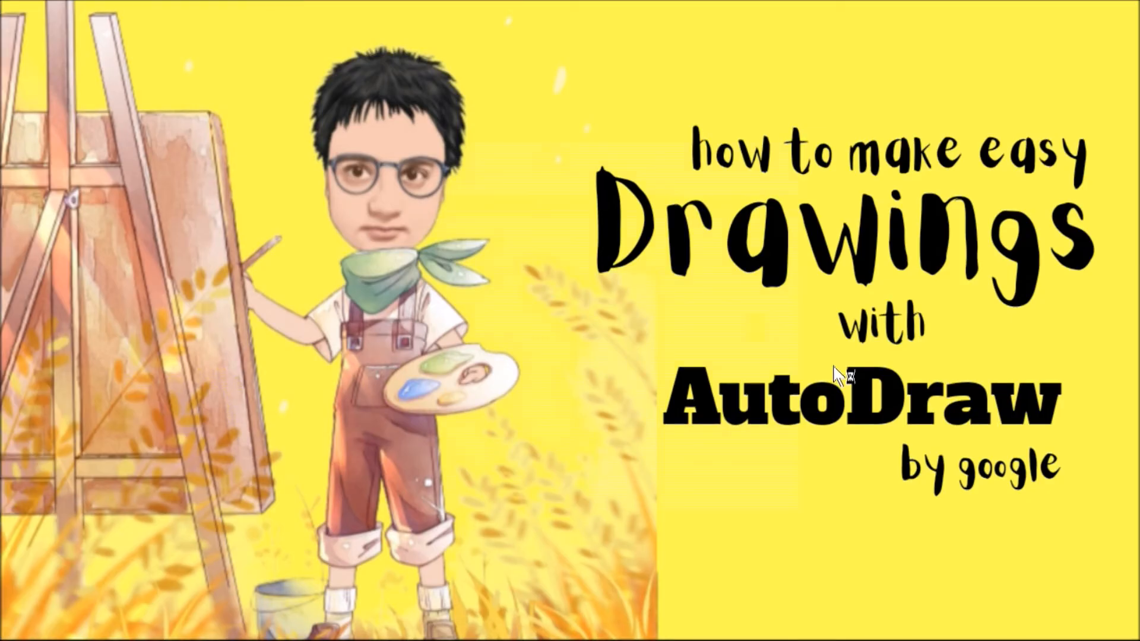
left_click(763, 123)
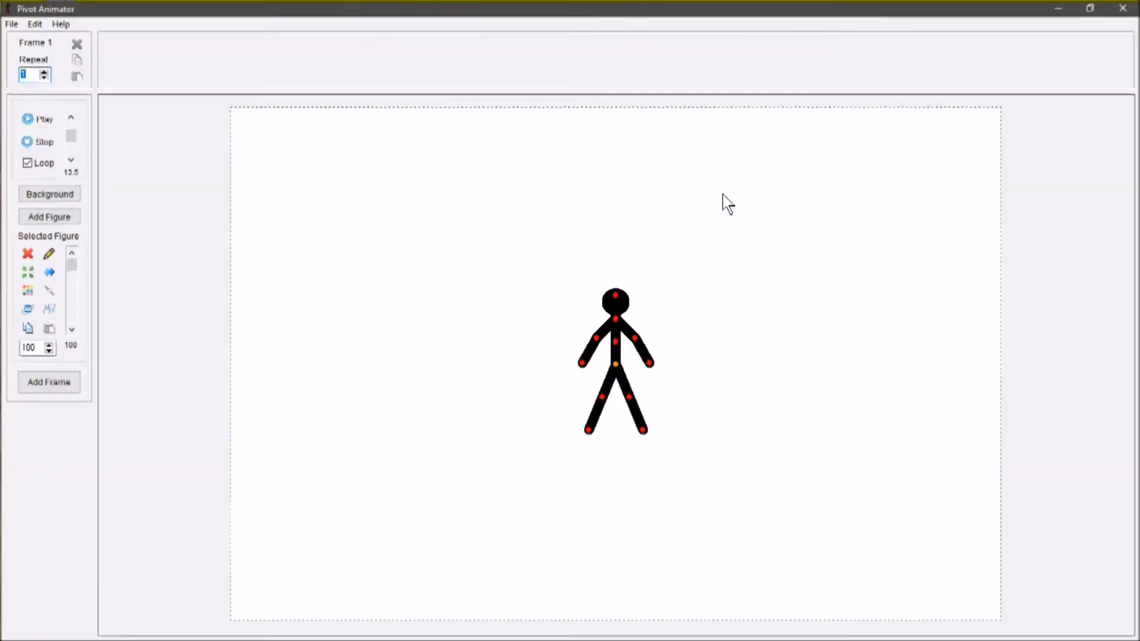
- Load T-rex.png from the images folder as a sprite image in the animation
left_click(6, 23)
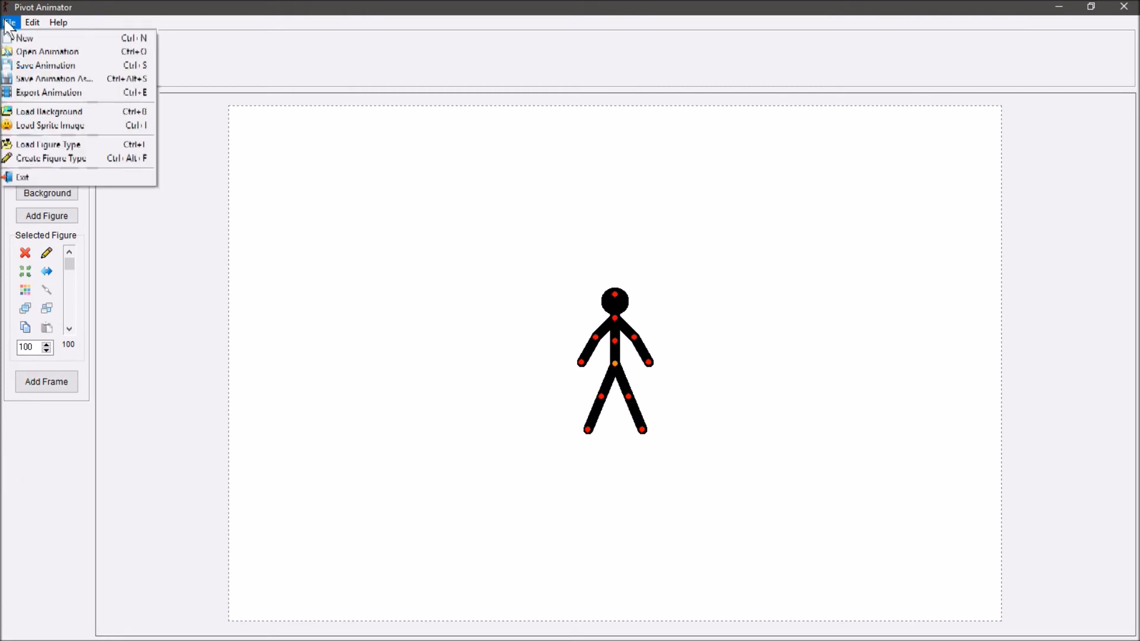
left_click(121, 127)
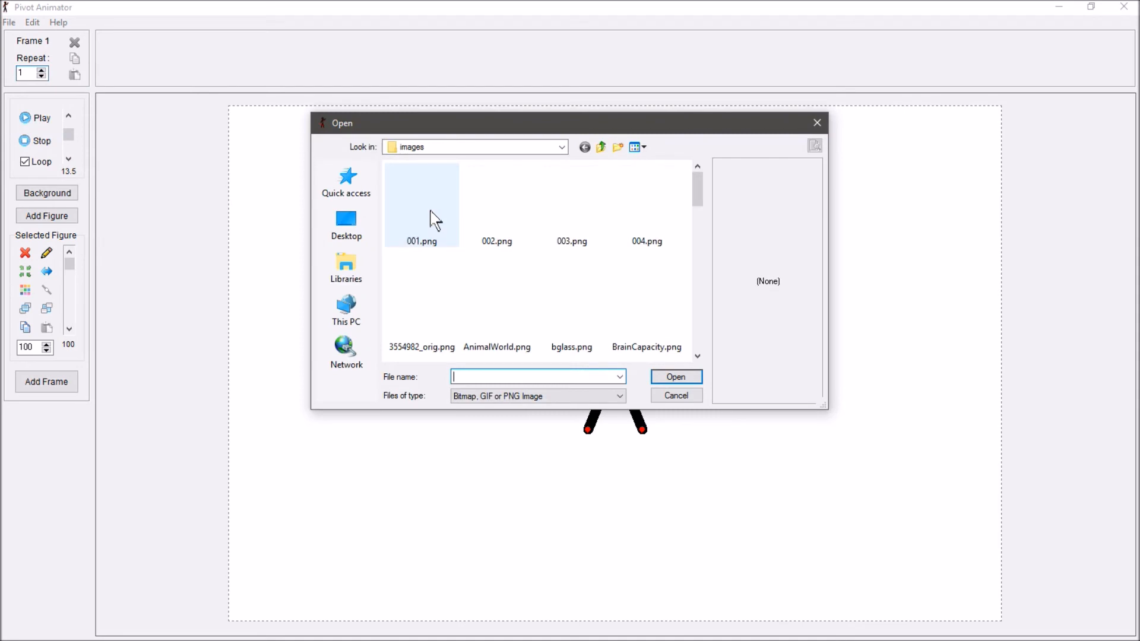
scroll(593, 278, "down", 10)
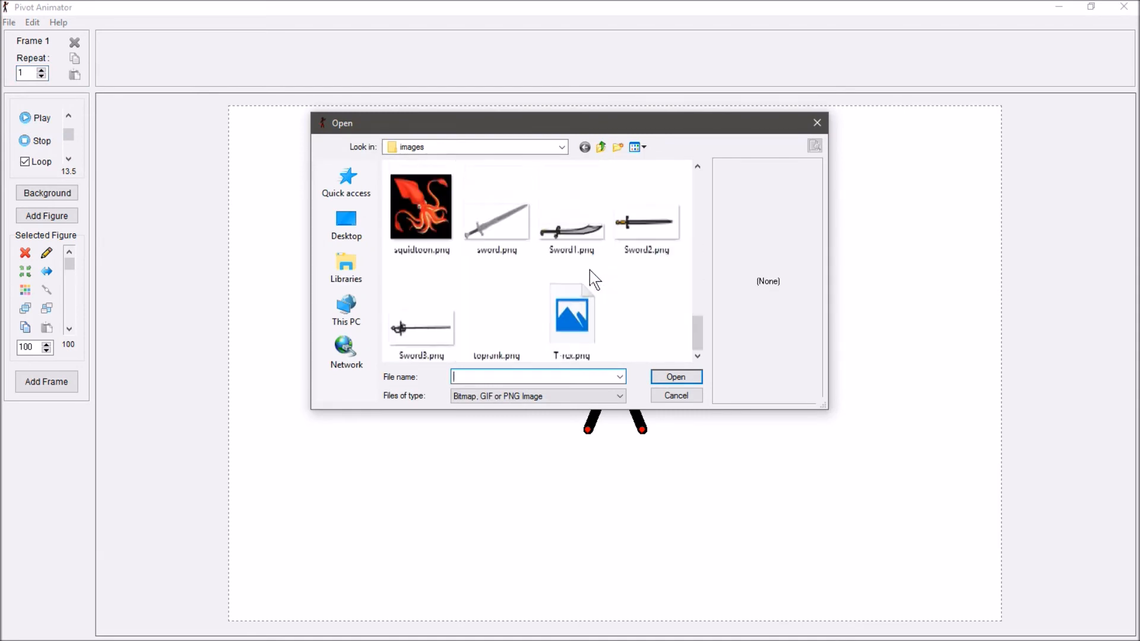
left_click(594, 329)
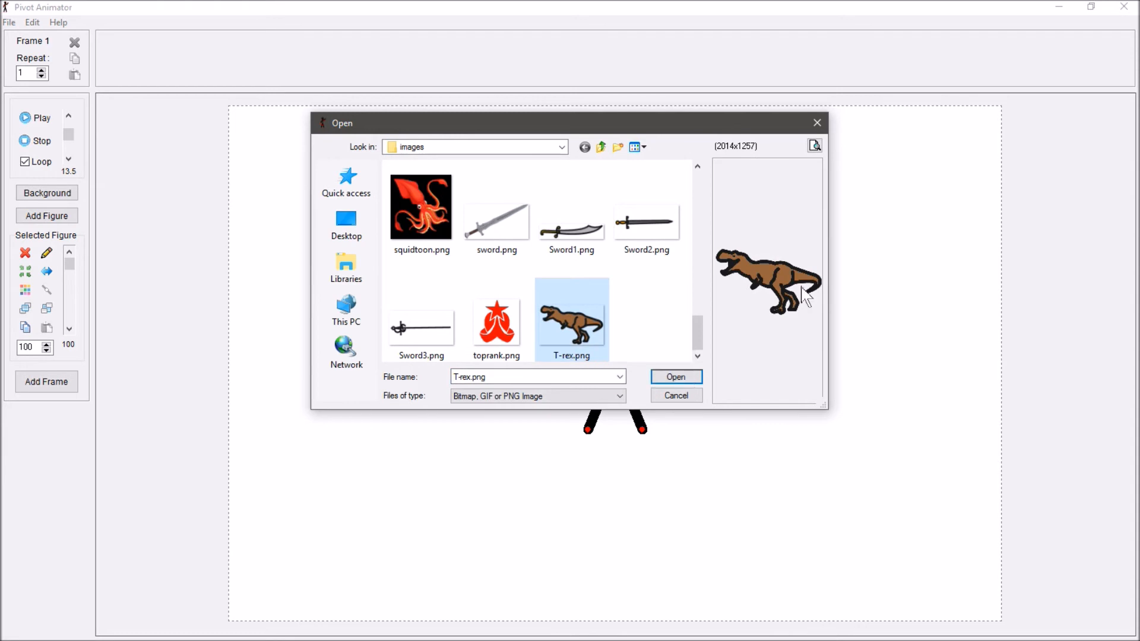
left_click(692, 379)
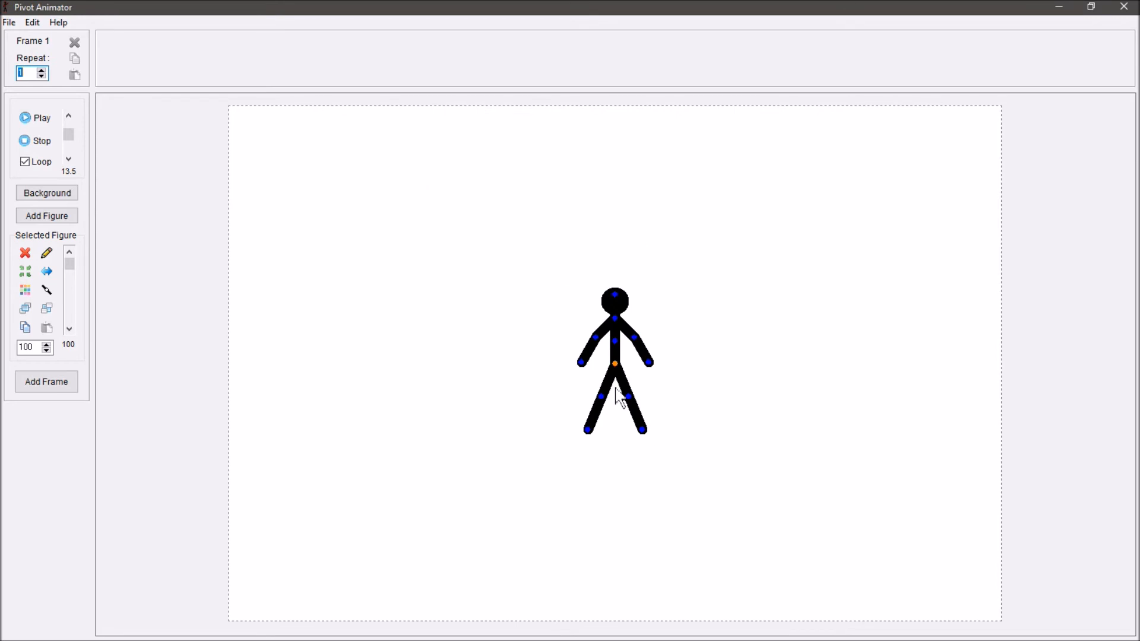
- Move the T. rex sprite's origin to the lower-left corner of the canvas and scale the sprite to 50
left_click_drag(616, 363, 327, 628)
left_click(47, 350)
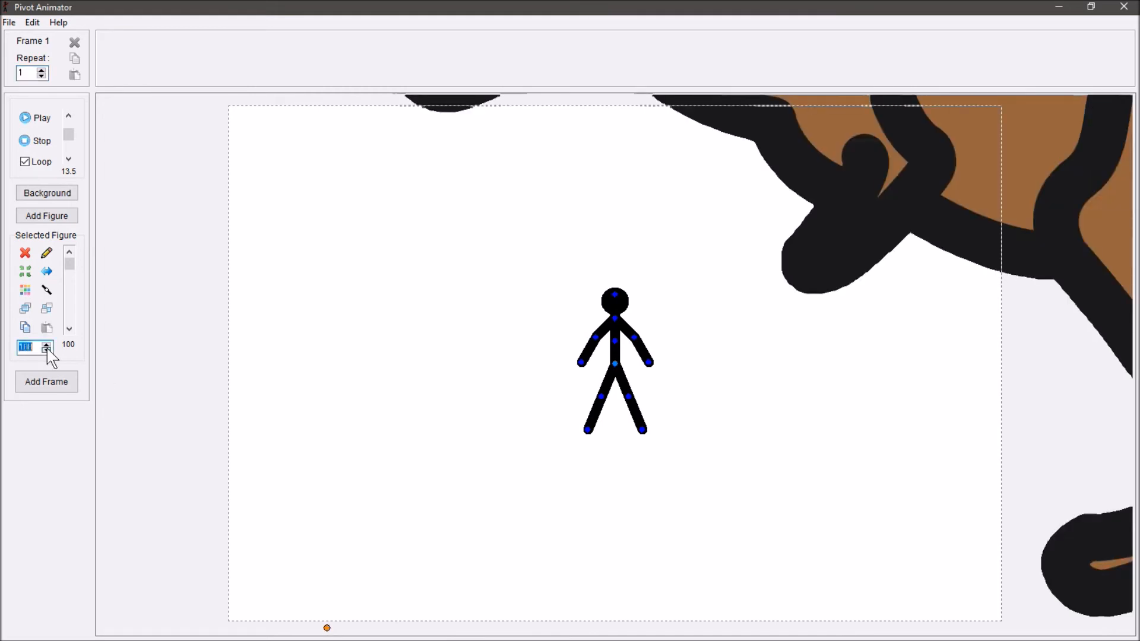
left_click(47, 350)
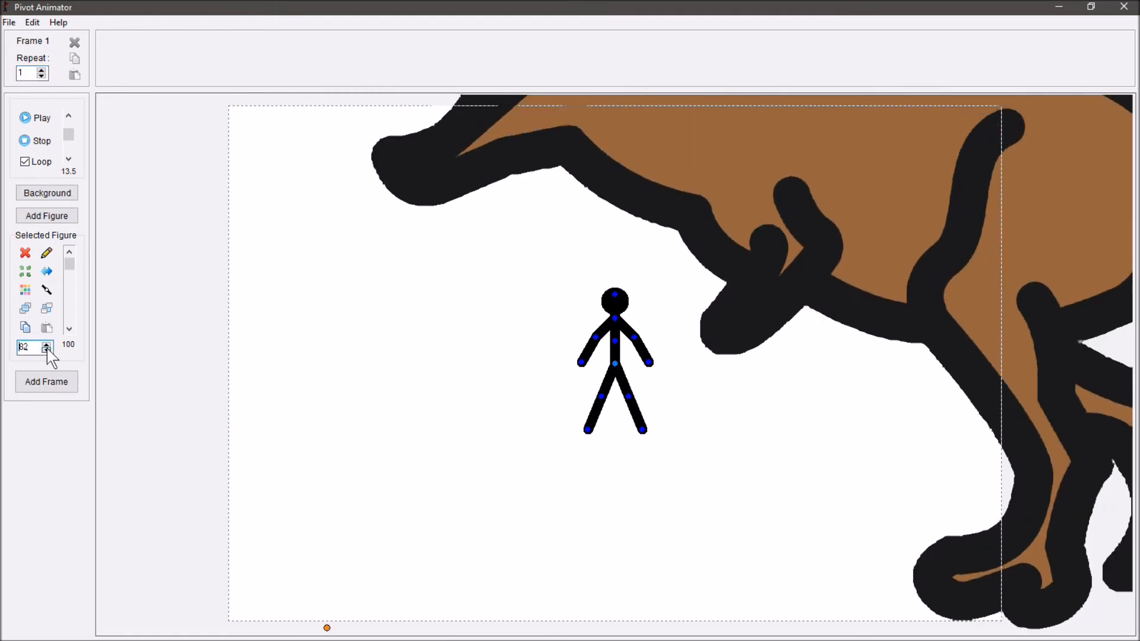
left_click(47, 350)
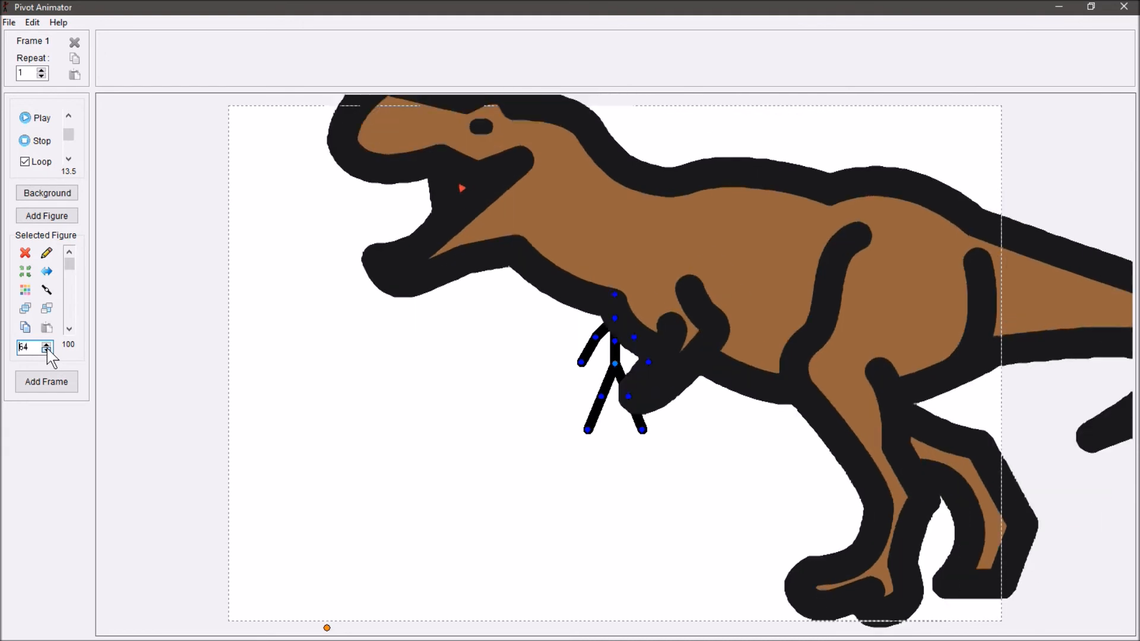
left_click(47, 349)
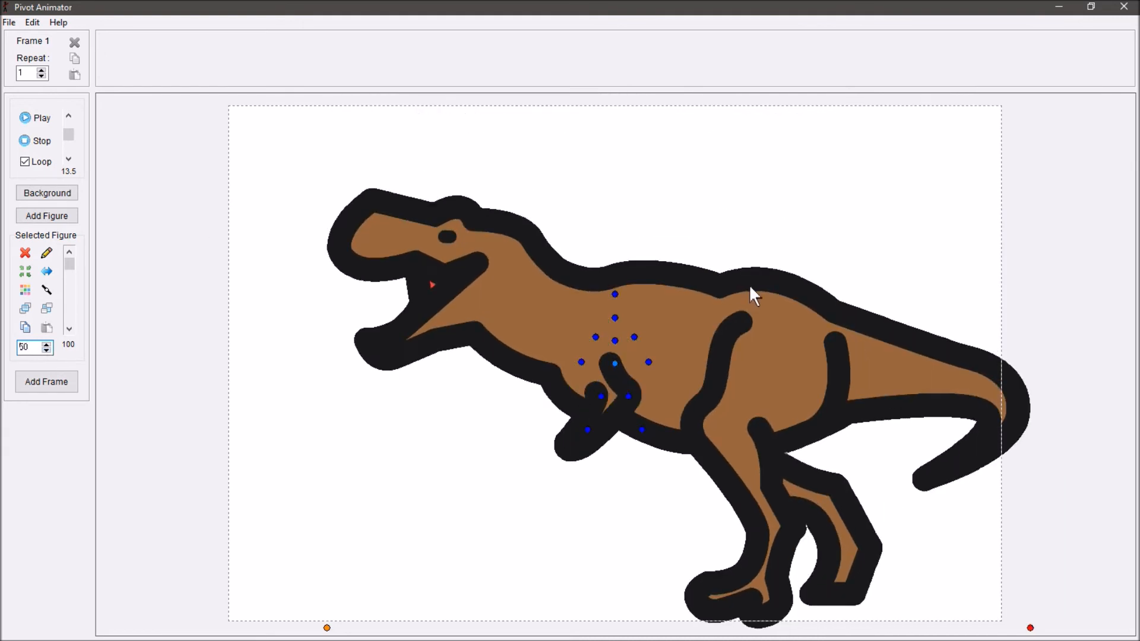
- Move the stick figure below the T. rex's head and shift the sprite up and left so it fits inside the canvas
left_click_drag(607, 379, 465, 527)
left_click(326, 627)
left_click_drag(327, 627, 280, 602)
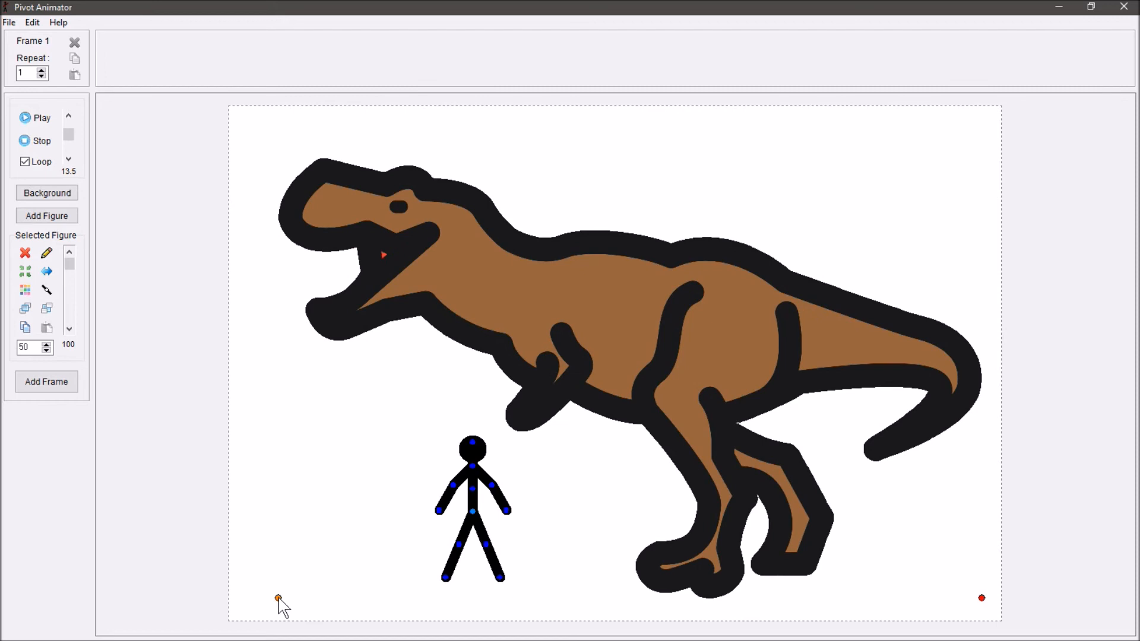
- Place the stick figure at the T. rex's mouth, with its legs inside the jaws and its head and arms sticking out
left_click_drag(474, 512, 308, 295)
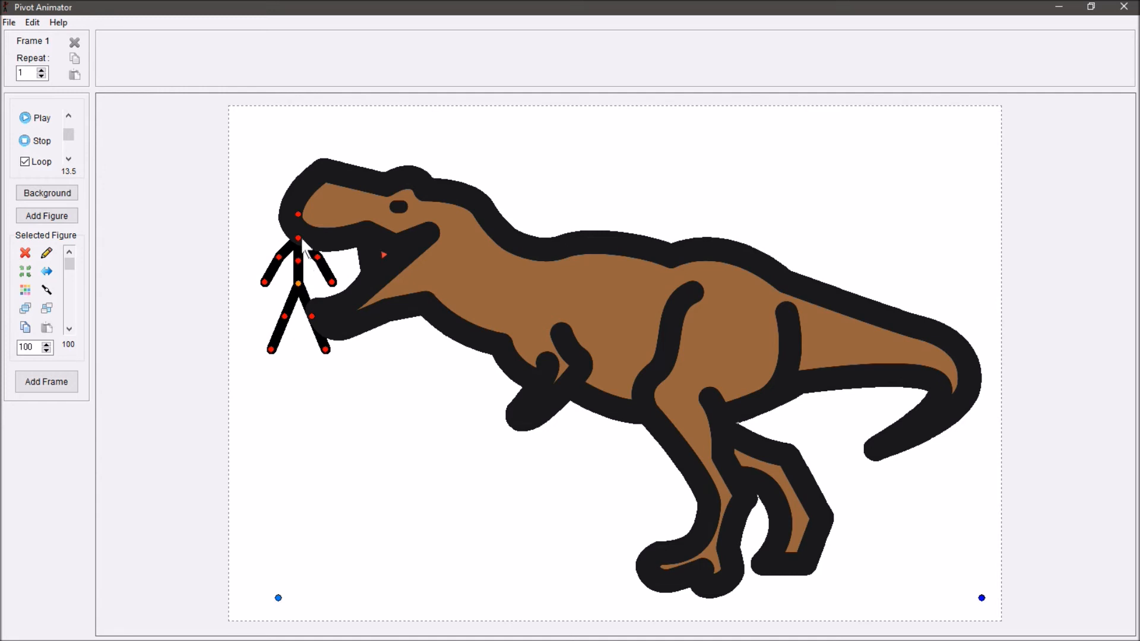
left_click_drag(300, 236, 278, 259)
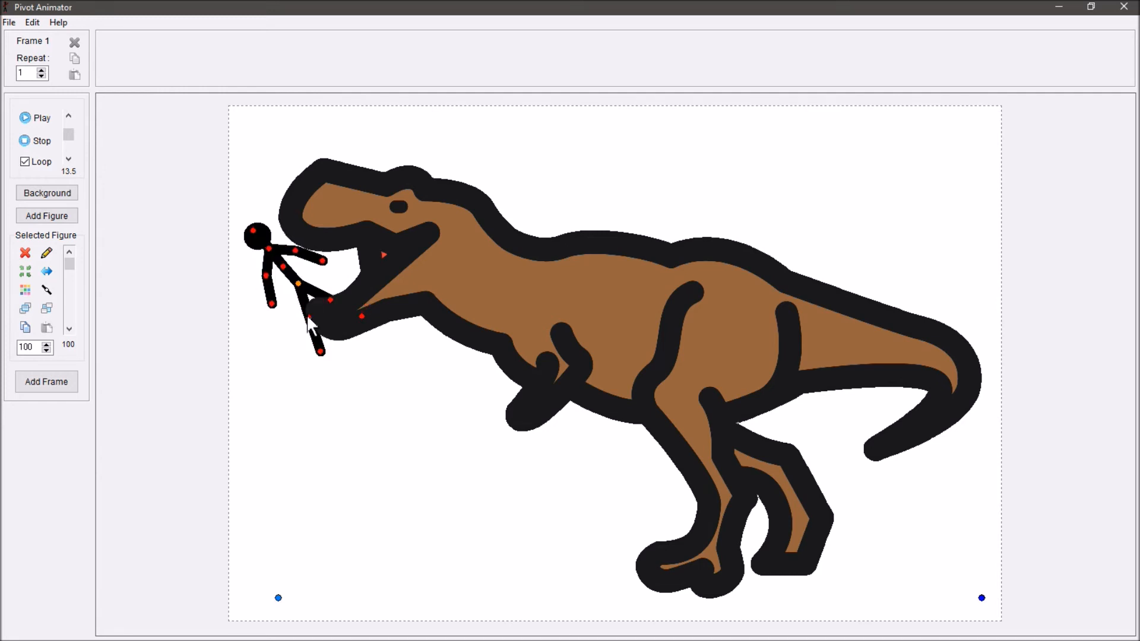
left_click_drag(299, 283, 313, 261)
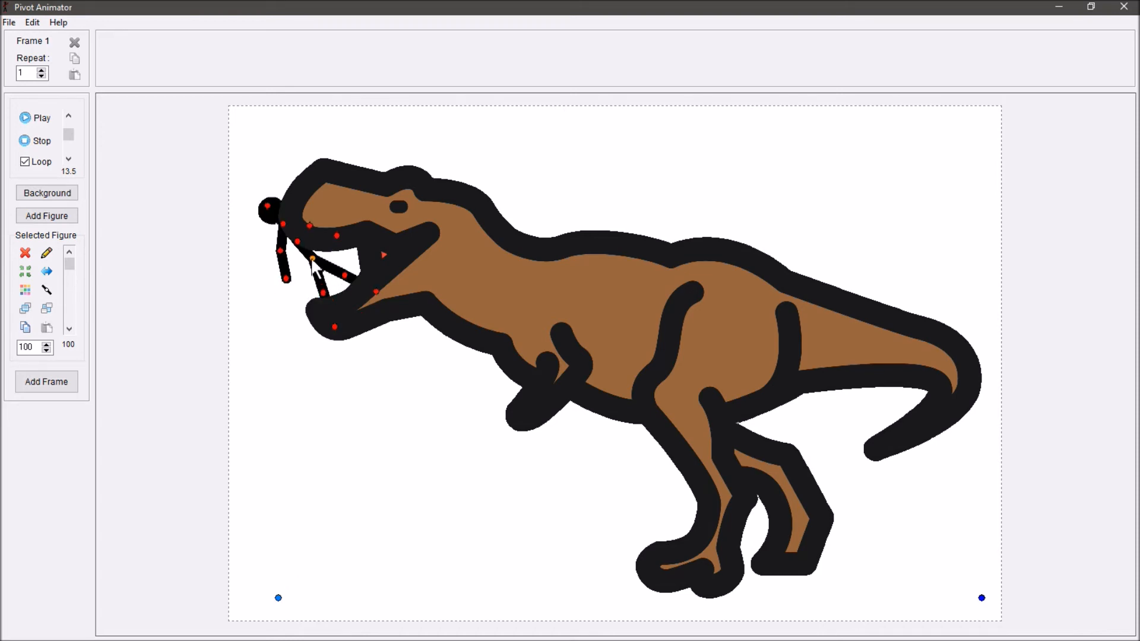
left_click_drag(312, 258, 244, 249)
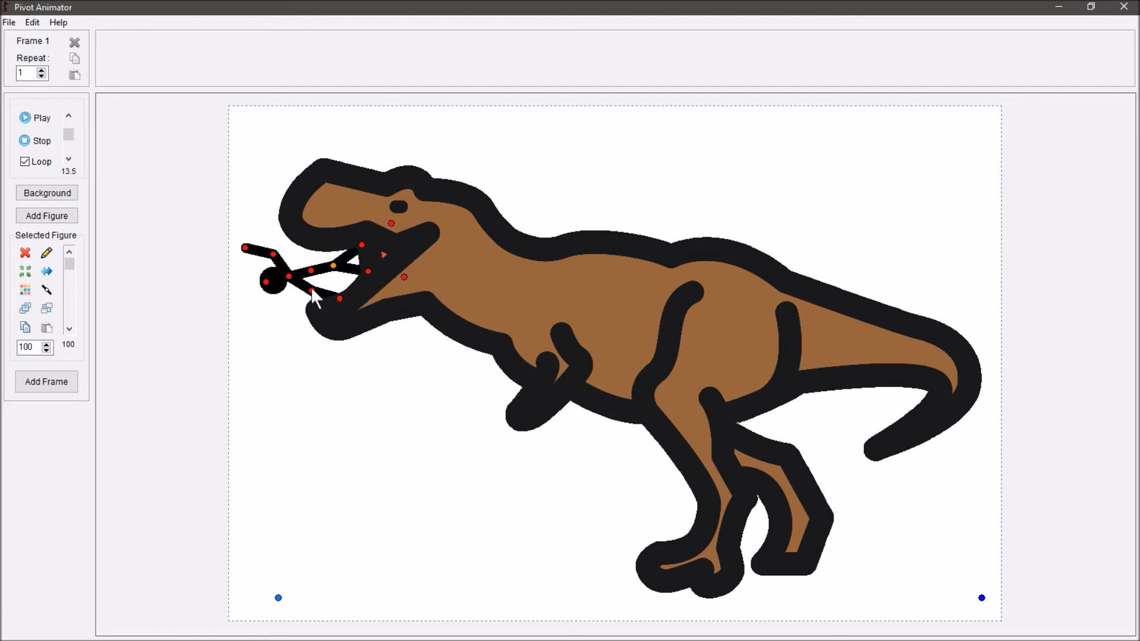
left_click_drag(309, 296, 252, 316)
left_click_drag(271, 299, 250, 310)
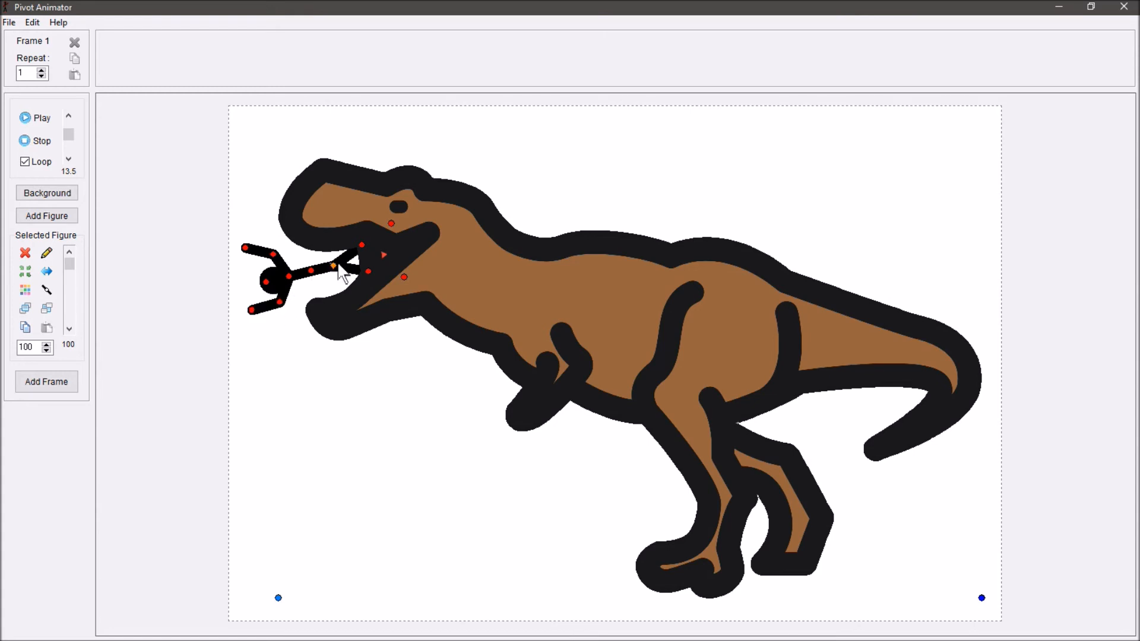
mouse_move(334, 268)
left_mouse_down()
mouse_move(452, 238)
mouse_move(316, 277)
left_mouse_up()
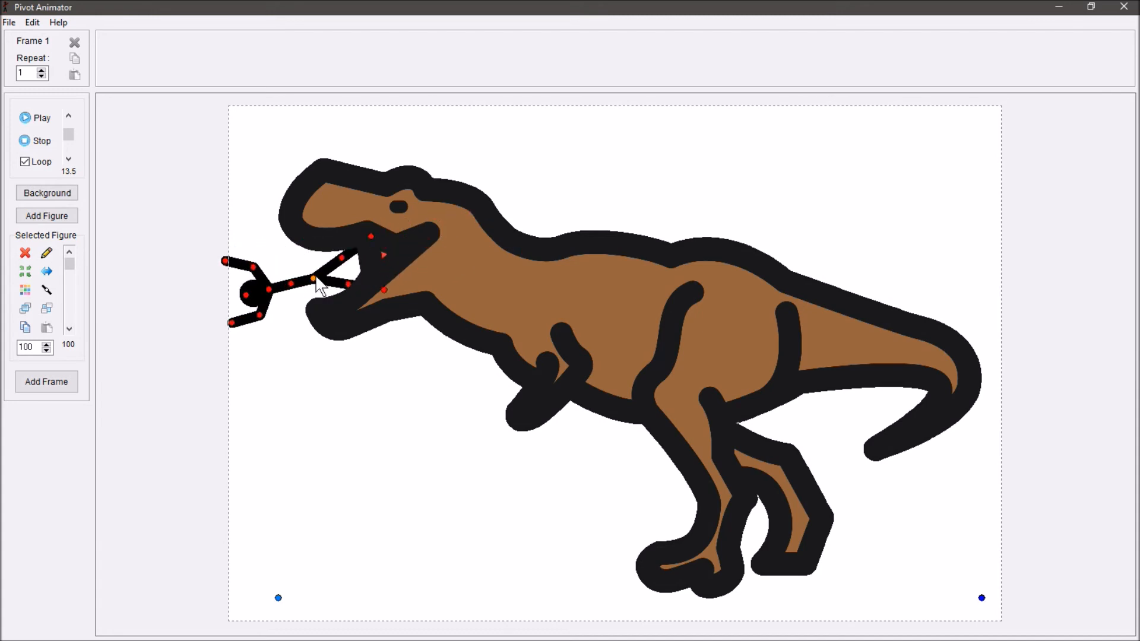
- Add a series of frames in which the stick figure slides from the T. rex's jaws into its throat
key("space")
left_click_drag(316, 277, 488, 256)
key("space")
key("space")
key("space")
key("space")
key("space")
key("space")
key("space")
key("space")
key("space")
key("space")
key("space")
key("space")
key("space")
key("space")
key("space")
key("space")
key("space")
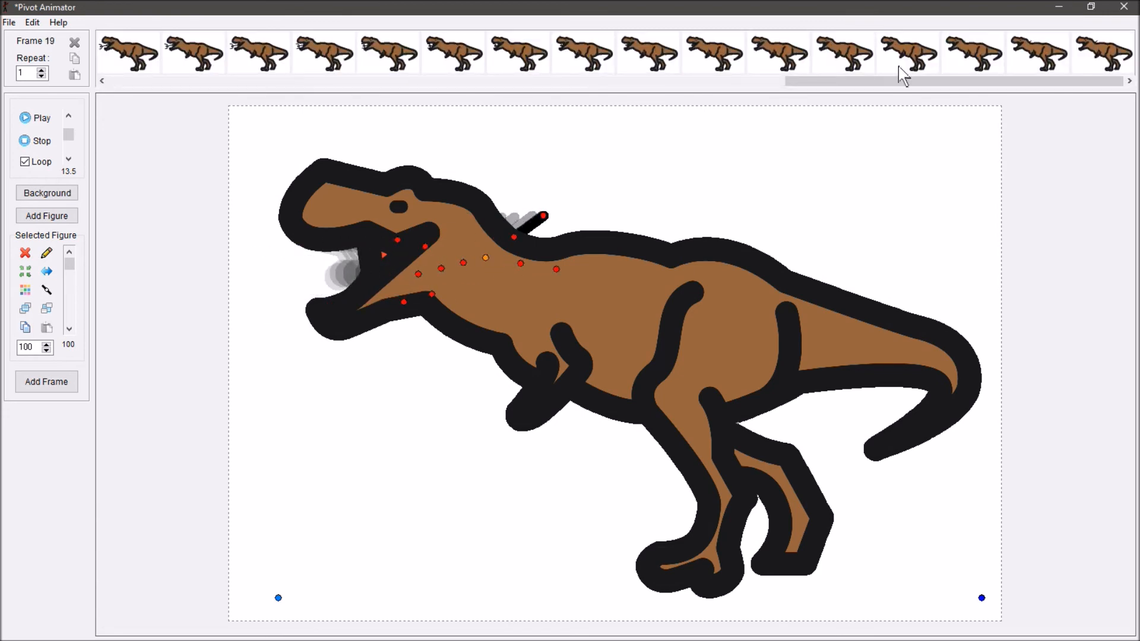
- Delete the last frame in the timeline
right_click(1104, 47)
left_click(1105, 78)
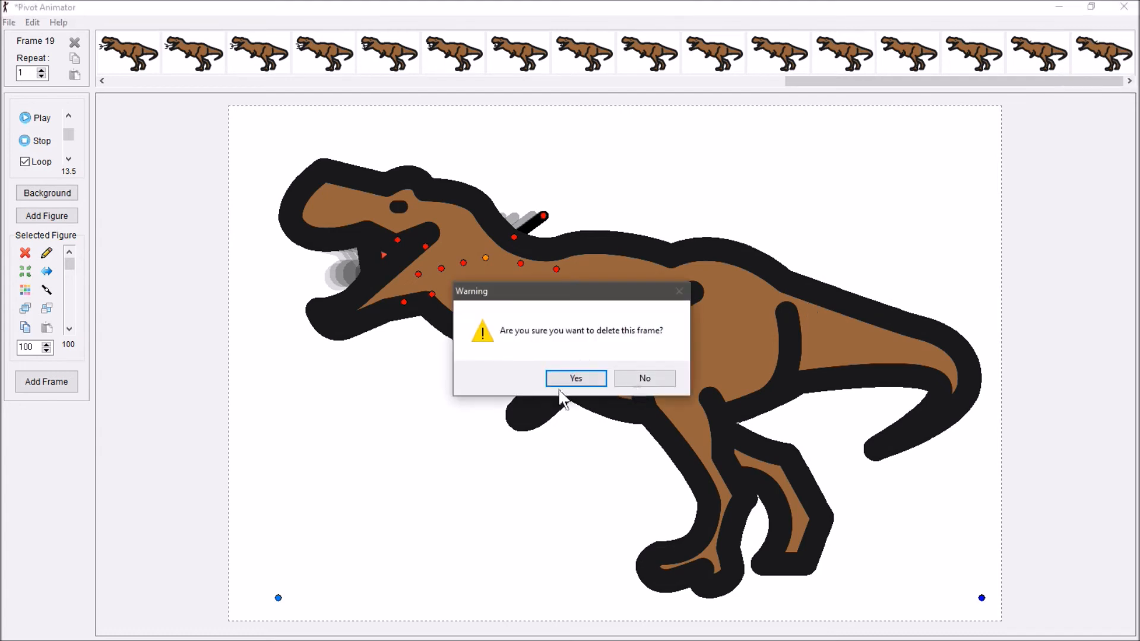
left_click(593, 380)
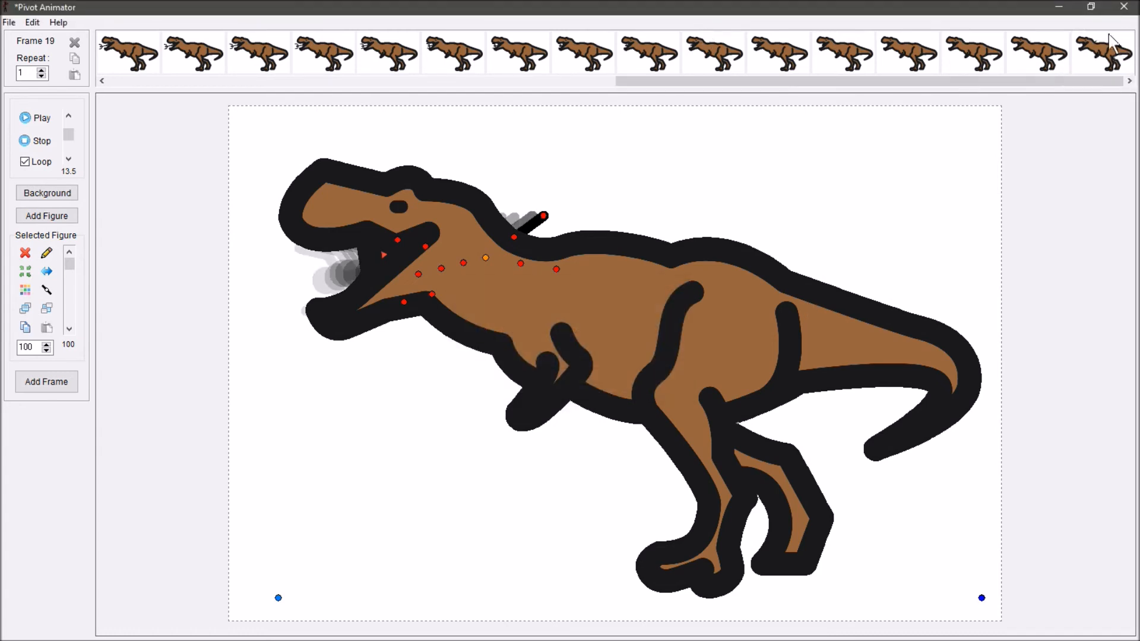
- Select the final four frames in the timeline and delete them together
left_click(1103, 56)
left_click(1029, 71, "shift")
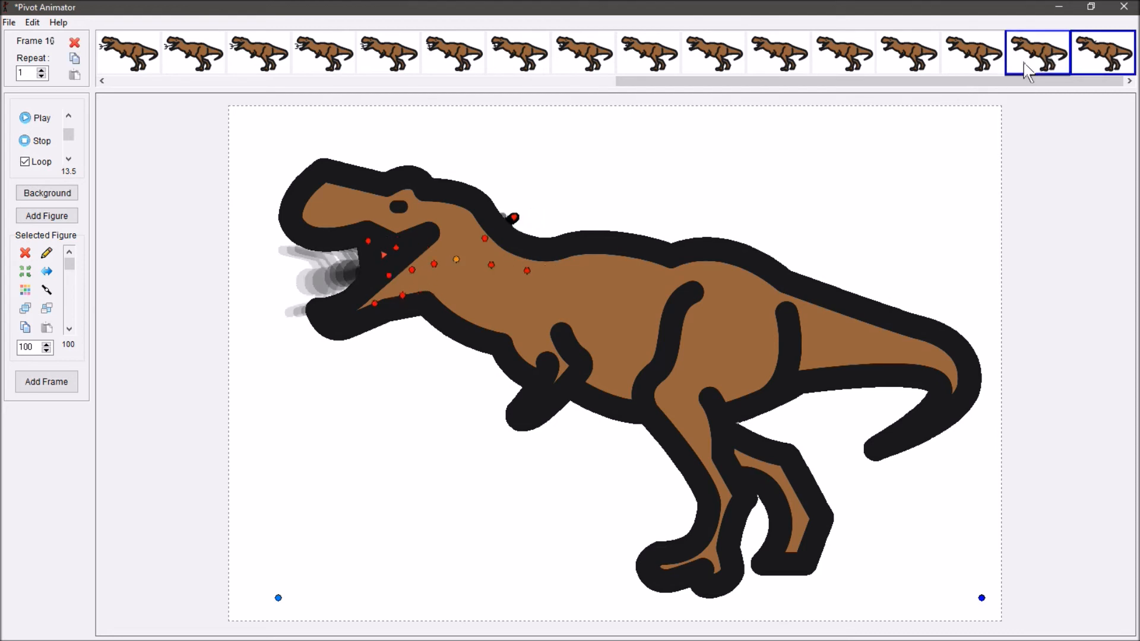
left_click(977, 76, "shift")
left_click(925, 59, "shift")
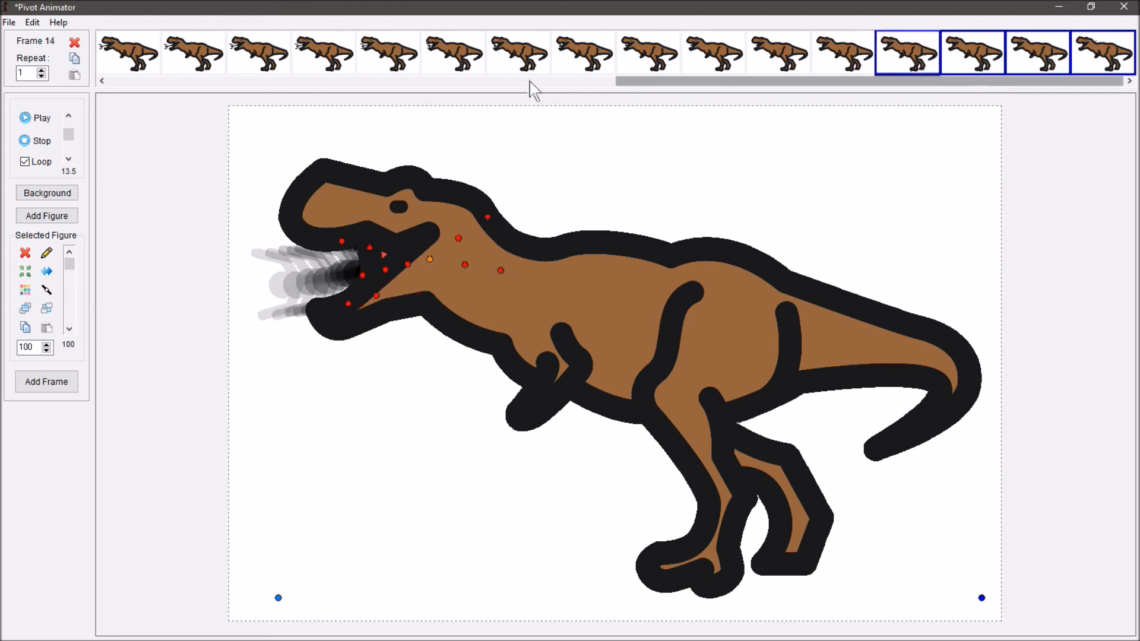
left_click(74, 44)
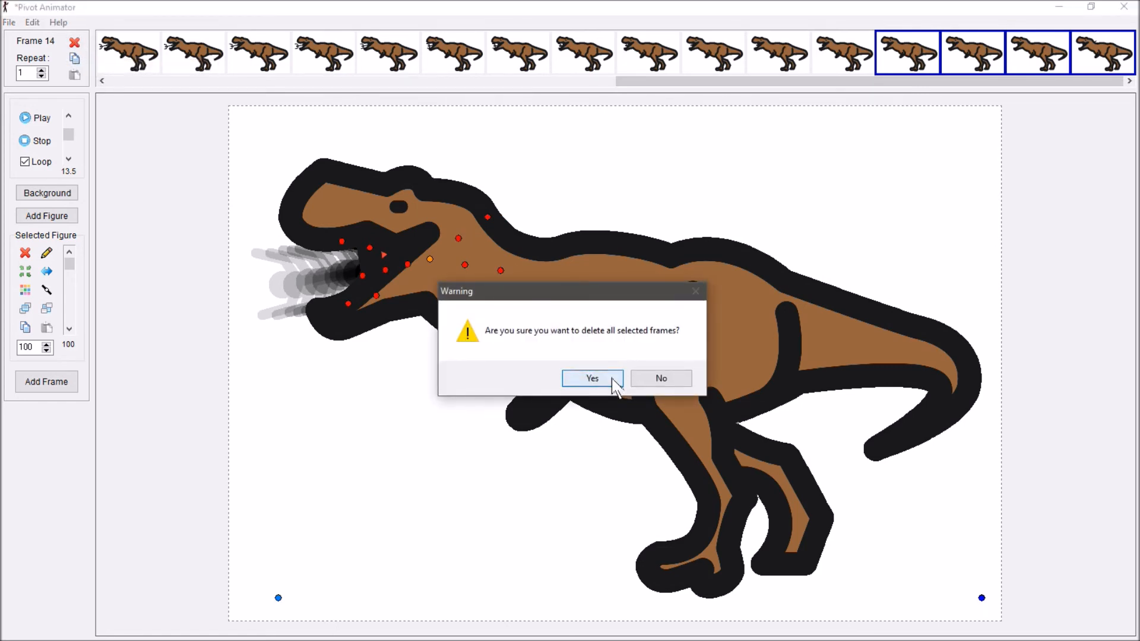
left_click(612, 379)
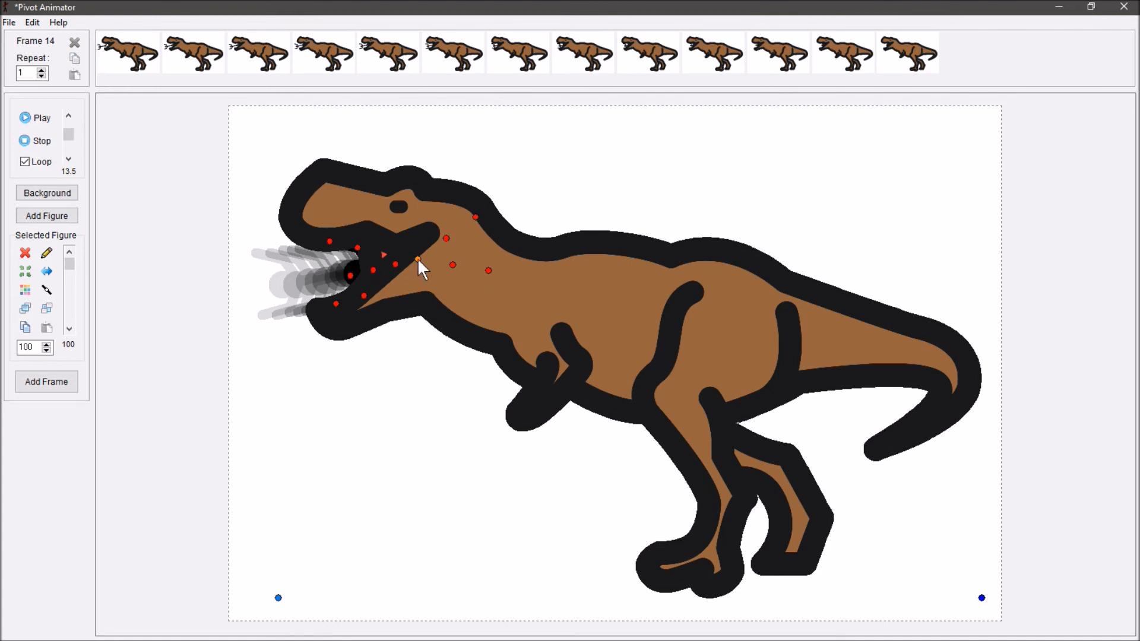
- Move the stick figure slightly deeper into the T. rex's mouth and add a frame
left_click_drag(419, 258, 429, 248)
key("Return")
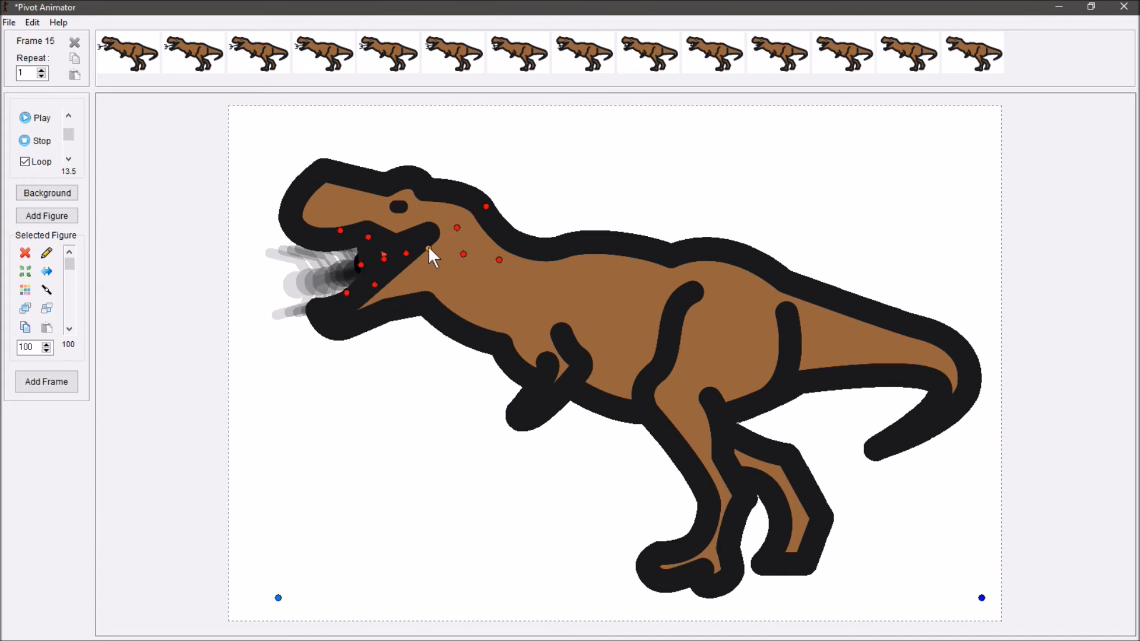
- Delete the stick figure from the scene and raise the T. rex in stages over two new frames
left_click(30, 255)
left_click(29, 255)
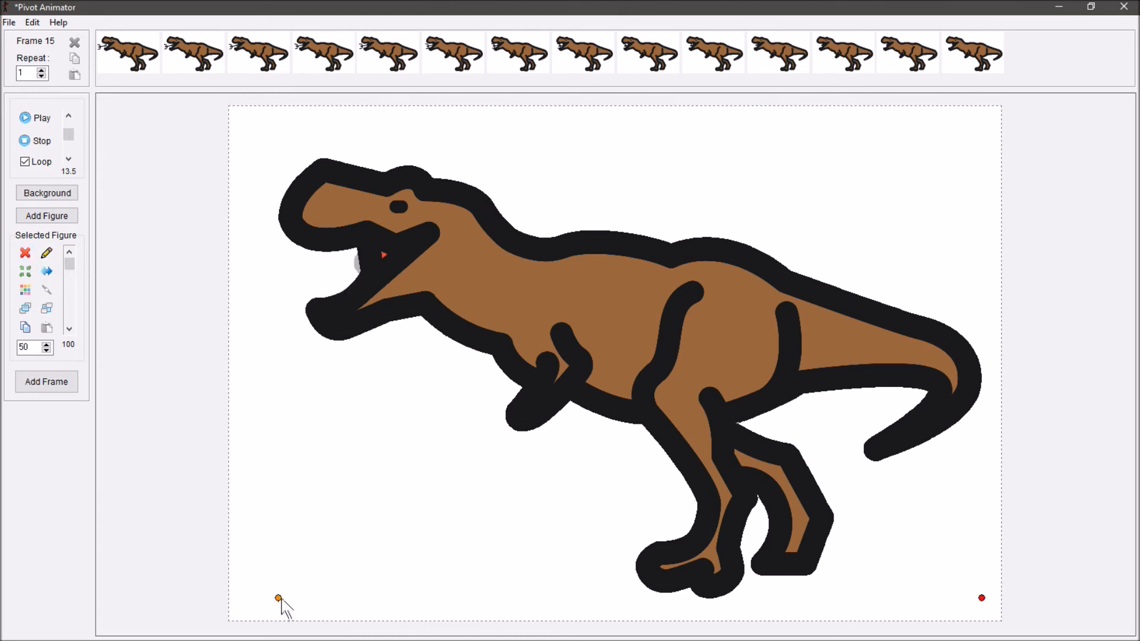
left_click_drag(278, 598, 279, 586)
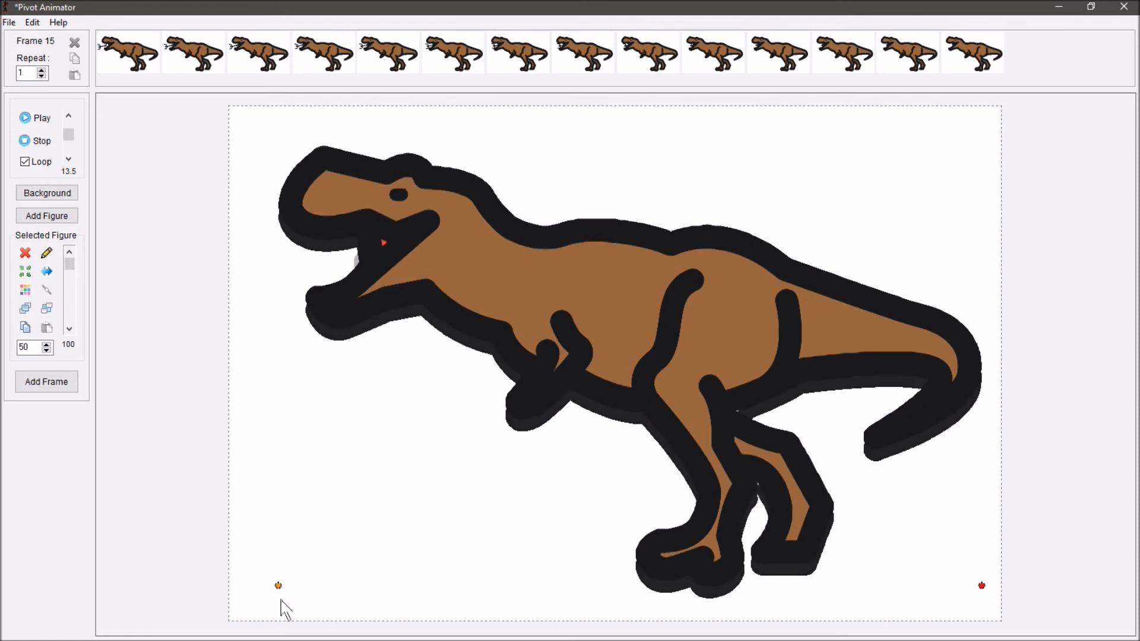
left_click_drag(279, 586, 285, 547)
key("space")
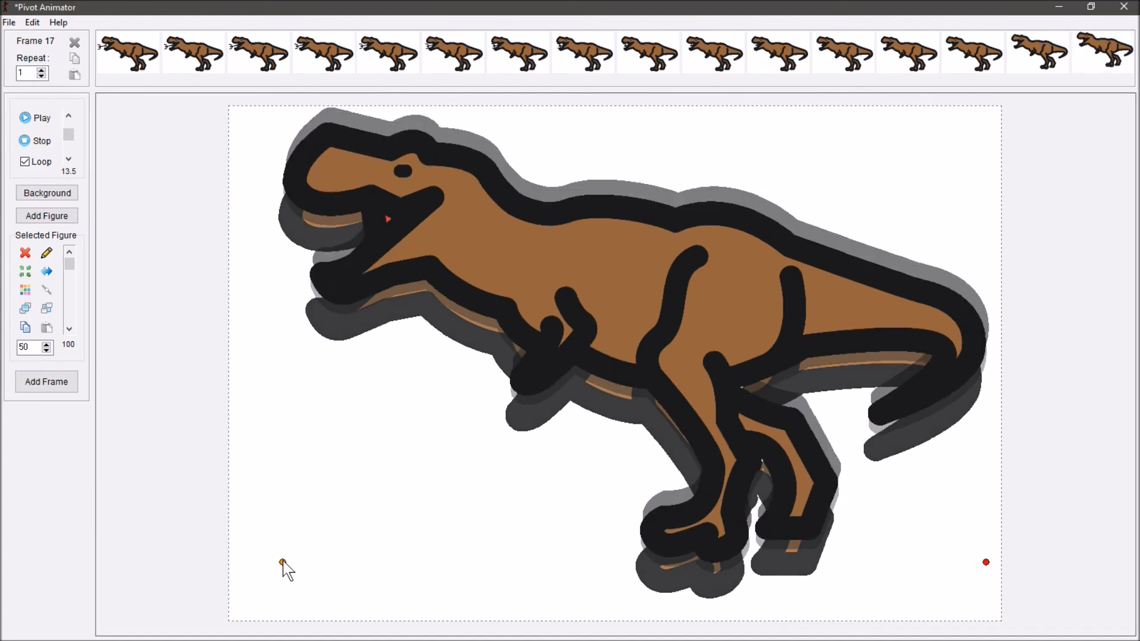
- Add frames that lower the T. rex back to its starting height, plus one extra frame holding that pose
key("Return")
left_click_drag(282, 562, 282, 597)
key("Return")
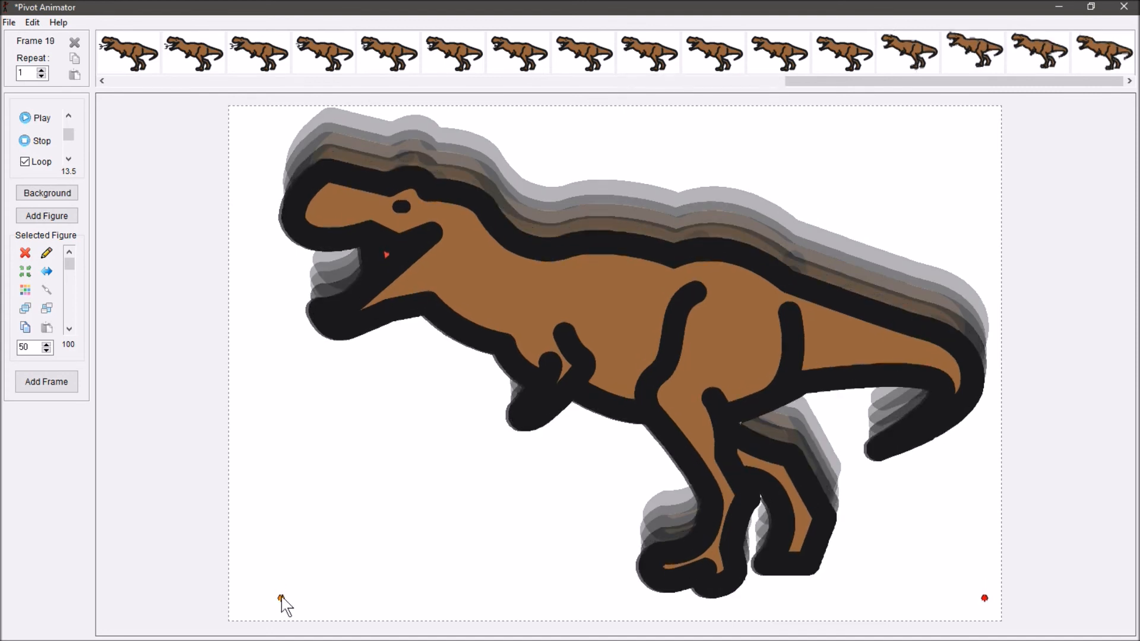
key("Return")
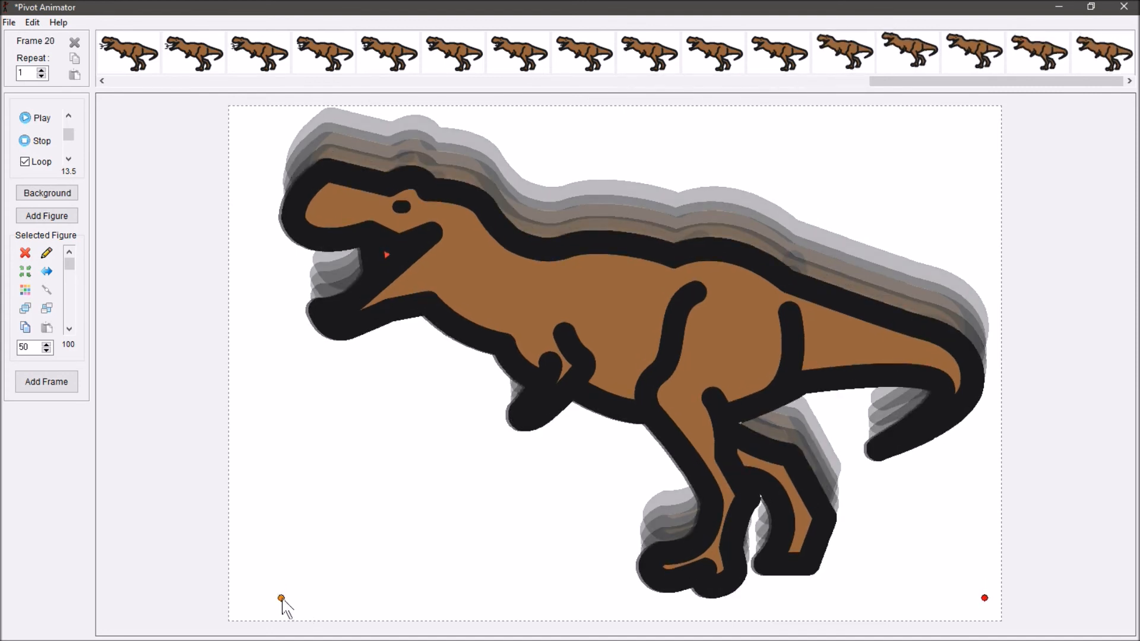
- Add a long series of frames in which the T. rex bobs up and down while moving left until its head leaves the canvas
left_click_drag(273, 601, 140, 594)
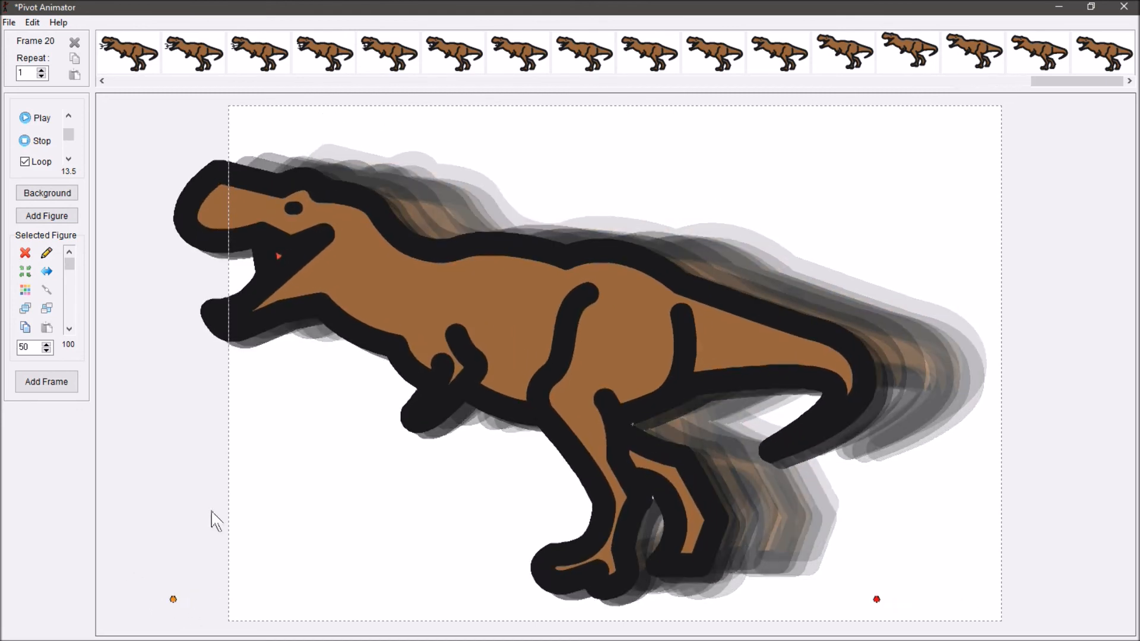
left_click_drag(159, 597, 34, 543)
key("space")
key("space")
key("space")
key("space")
key("space")
key("space")
key("space")
key("space")
key("space")
key("space")
key("space")
key("space")
key("space")
key("space")
key("space")
key("space")
key("space")
key("space")
key("space")
key("space")
key("space")
key("space")
key("space")
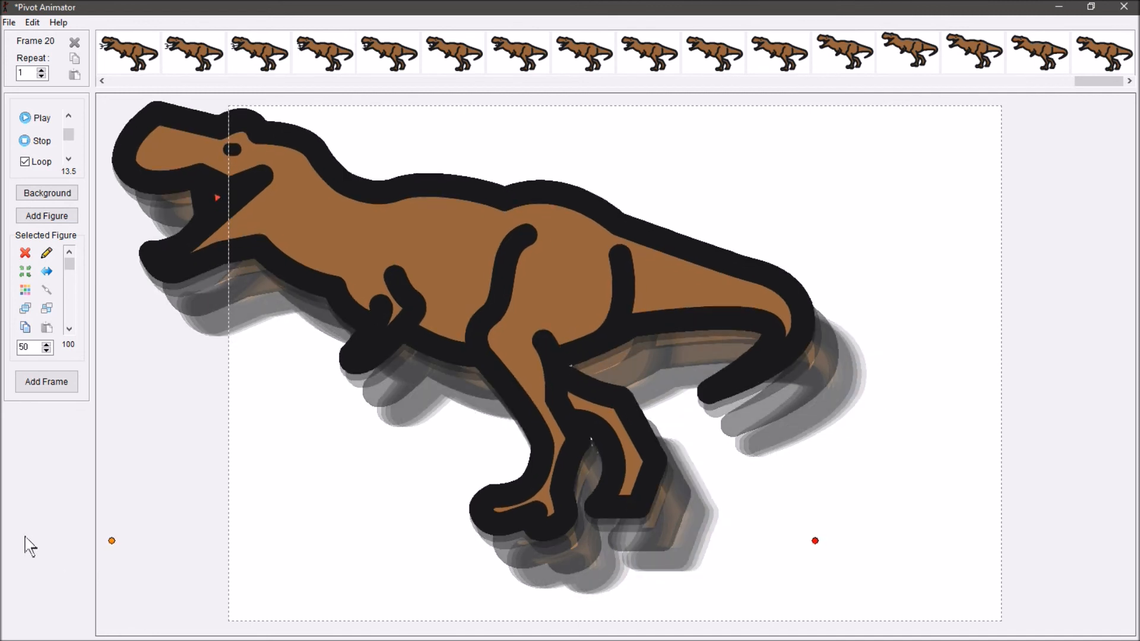
key("space")
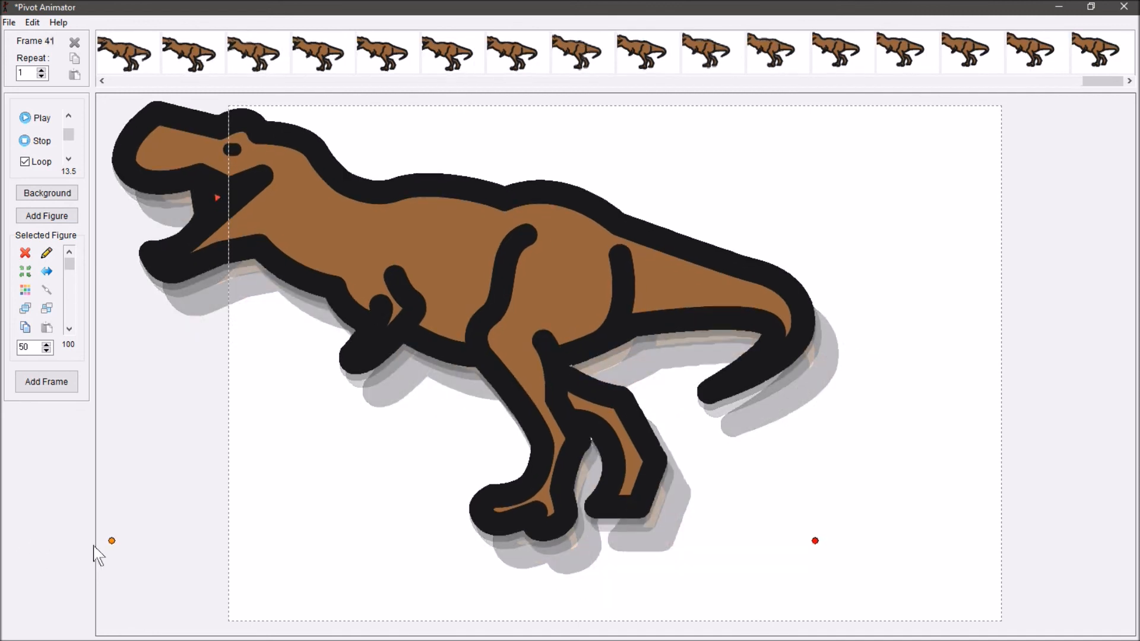
left_click_drag(95, 539, 4, 198)
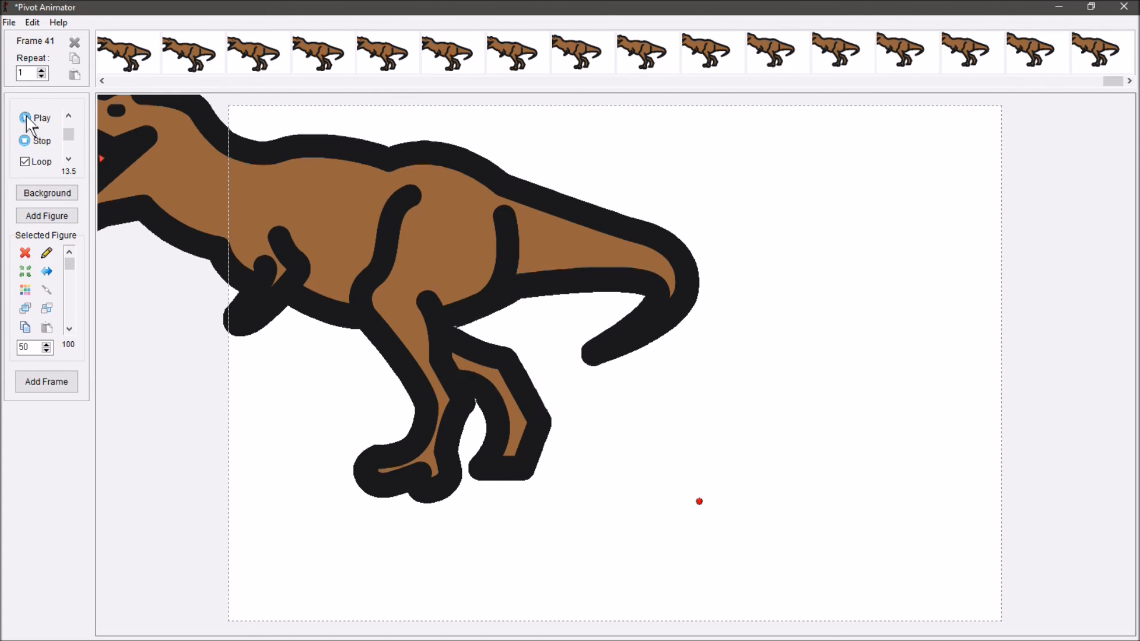
- Add a series of frames in which the T. rex rises straight up until it leaves the canvas, and play the animation
key("Up")
key("Up")
key("Up")
key("Up")
key("Up")
key("Up")
key("Up")
key("Up")
key("Up")
key("Up")
key("Up")
key("Up")
key("Up")
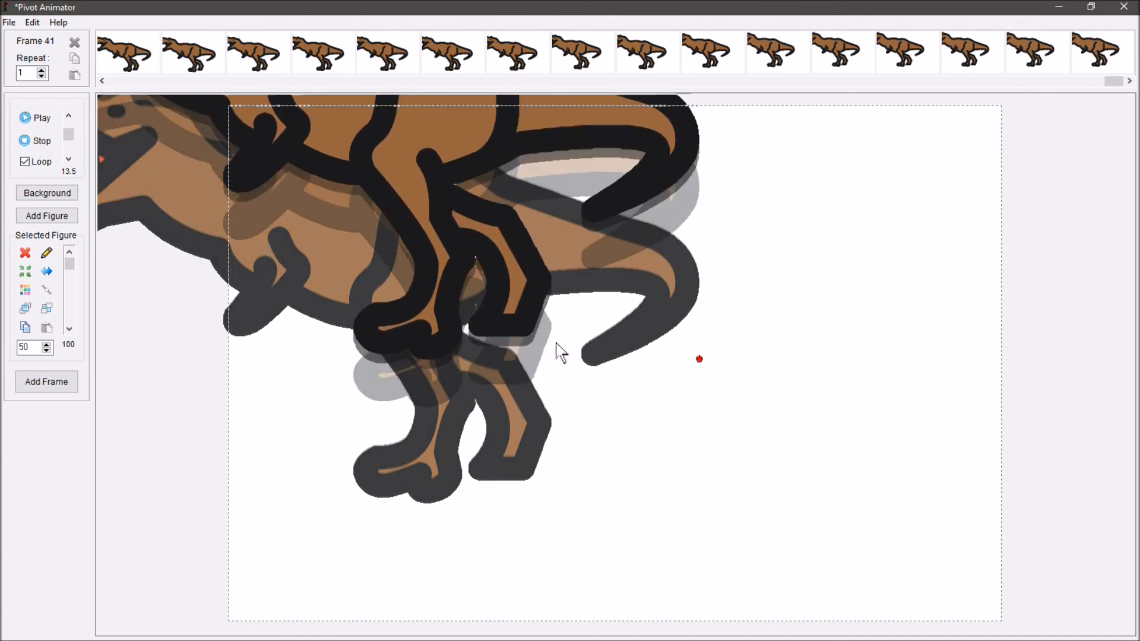
key("Up")
key("Up")
key("Up")
key("Up")
key("Up")
key("Up")
key("Up")
key("Up")
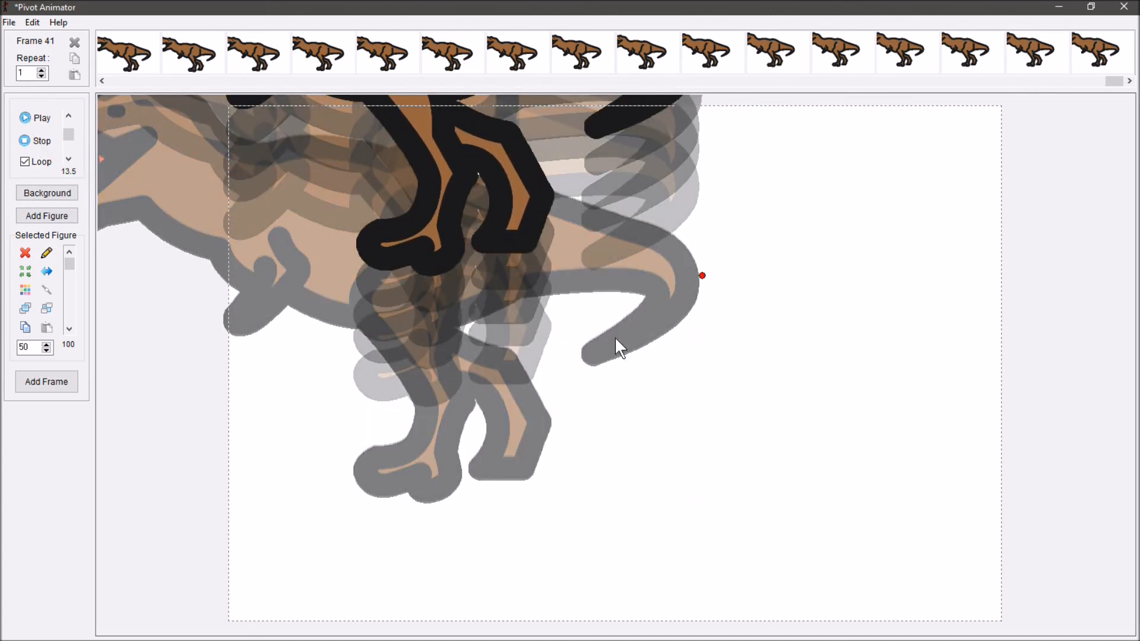
key("Up")
key("space")
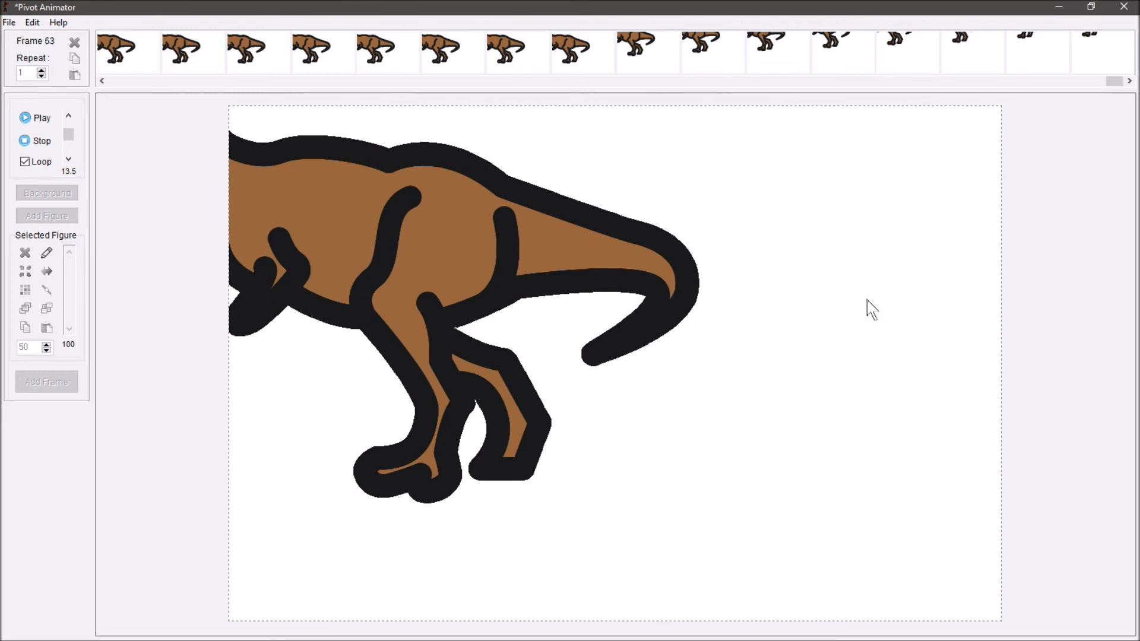
- Close the animation program and return to the desktop
left_click(1129, 7)
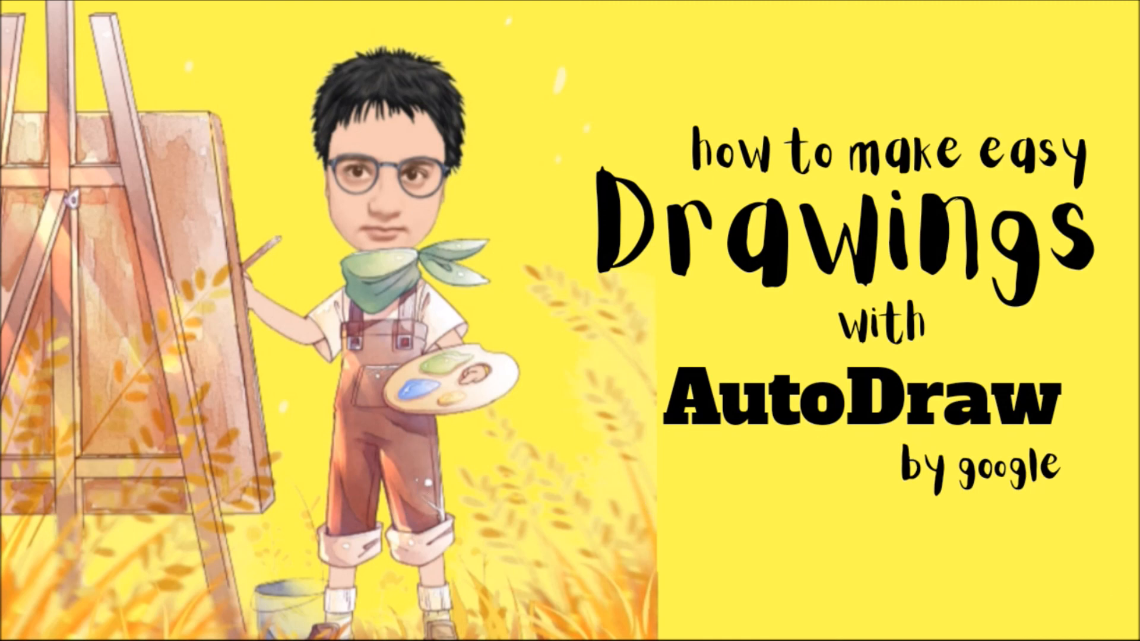
mouse_move(3, 404)
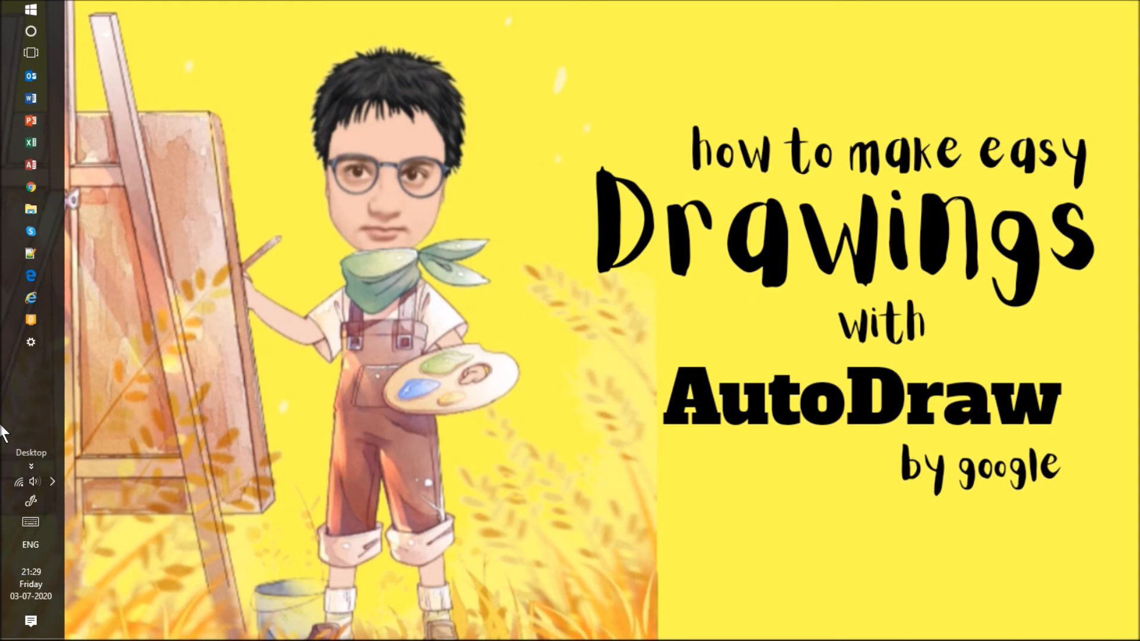